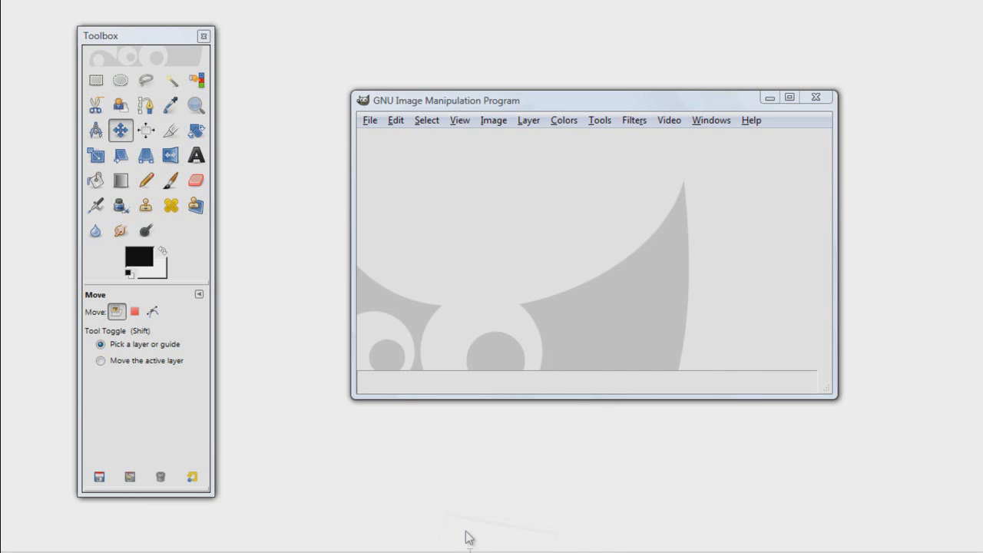
# Close the GAP-installer Explorer window to bring GIMP back into view
pyautogui.click(469, 537)
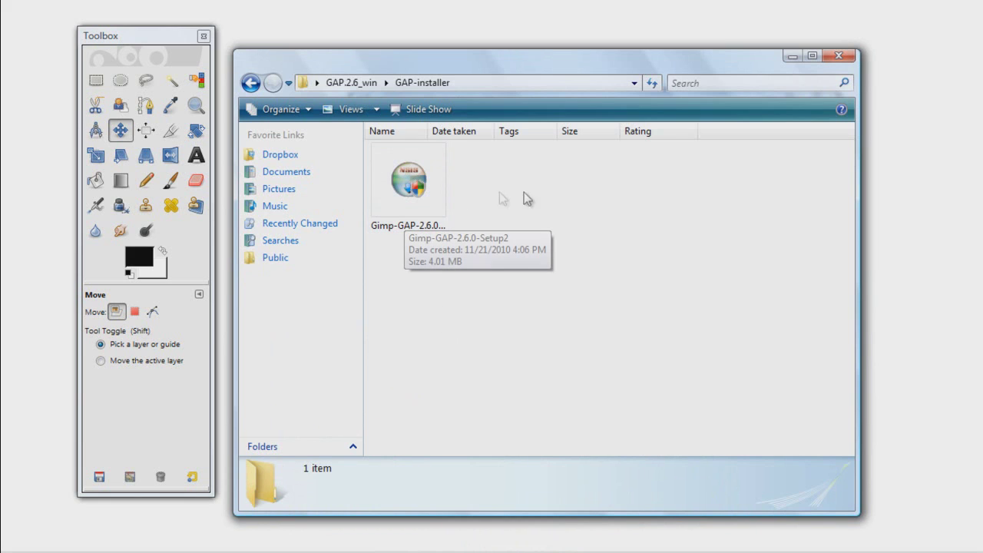
pyautogui.click(838, 57)
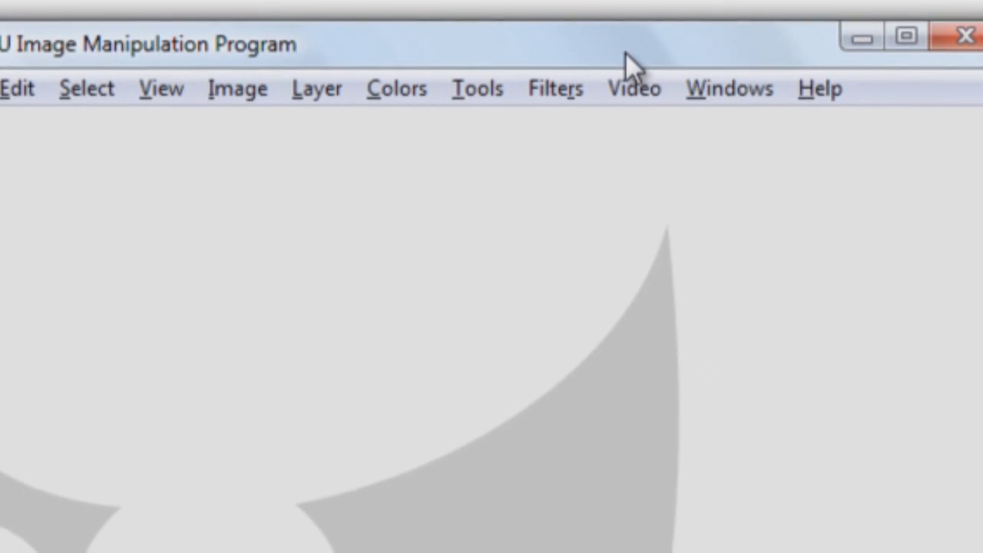
# Launch Extract Videorange from the Video menu's Split Video into Frames submenu
pyautogui.click(702, 180)
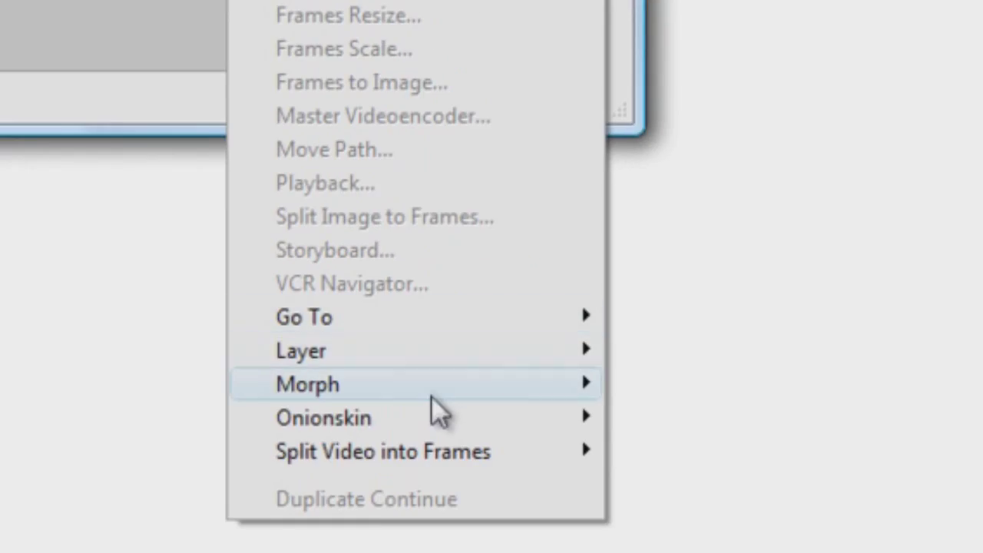
pyautogui.moveTo(425, 453)
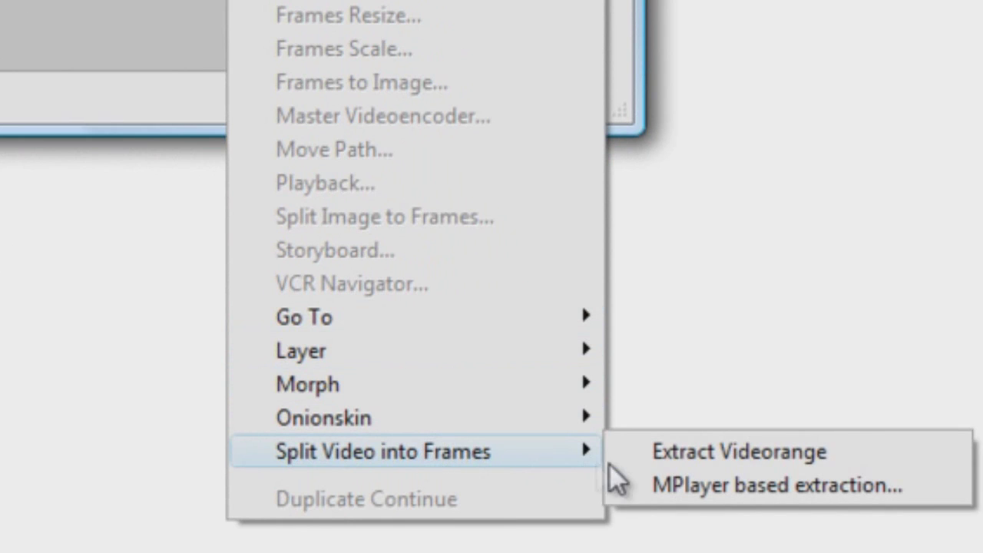
pyautogui.click(641, 459)
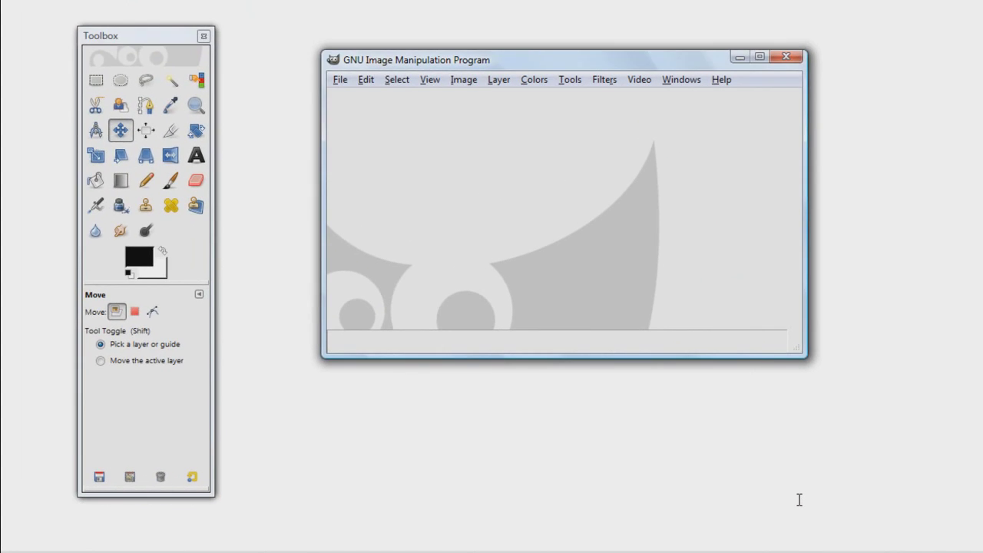
# Load 1NightmareFlip.wmv as the input video and open its Video Range preview
pyautogui.moveTo(327, 3); pyautogui.dragTo(549, 119)
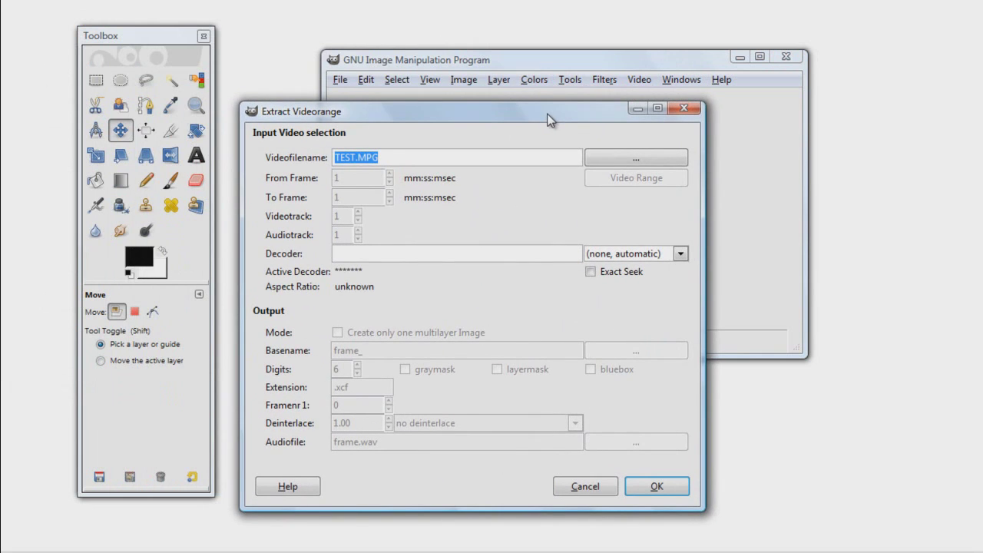
pyautogui.click(614, 158)
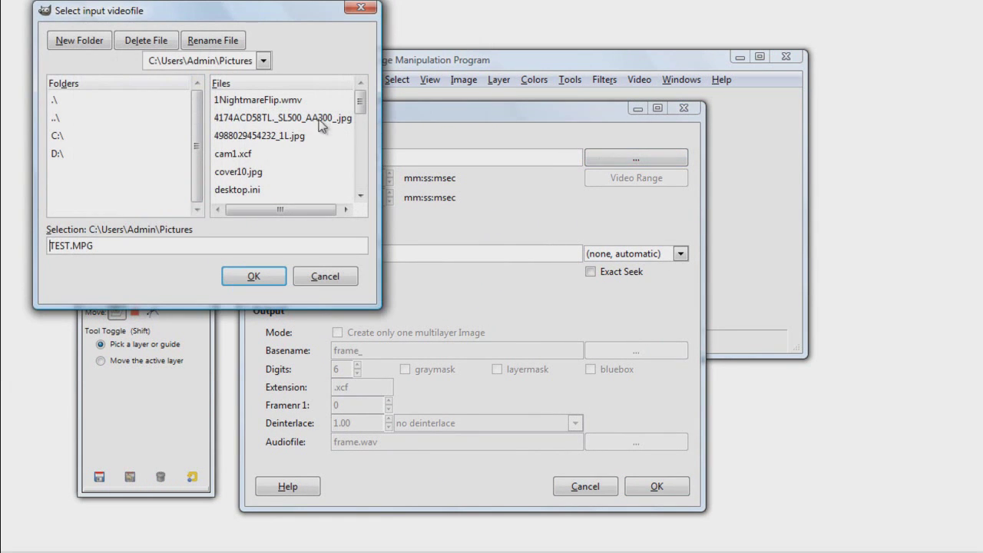
pyautogui.click(291, 106)
pyautogui.click(271, 276)
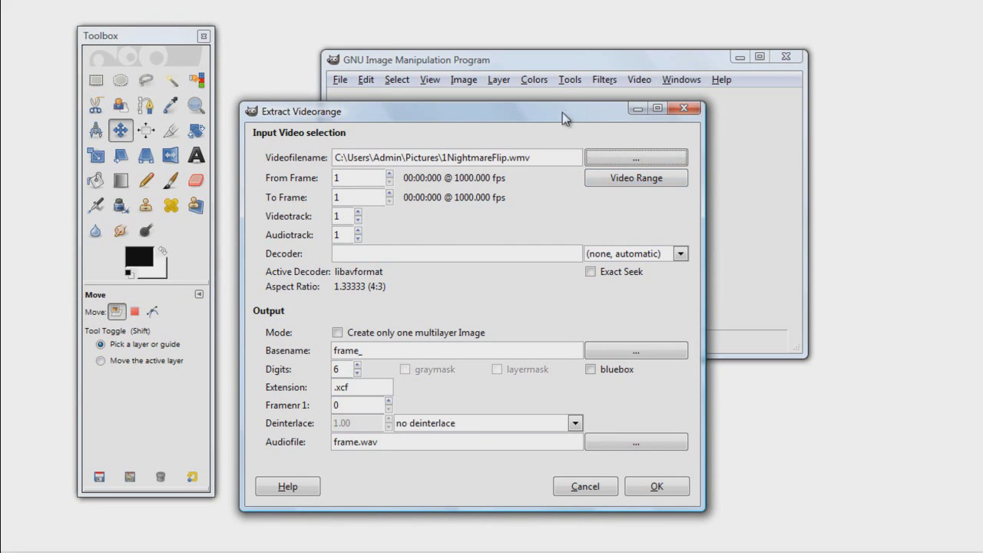
pyautogui.moveTo(562, 112); pyautogui.dragTo(435, 103)
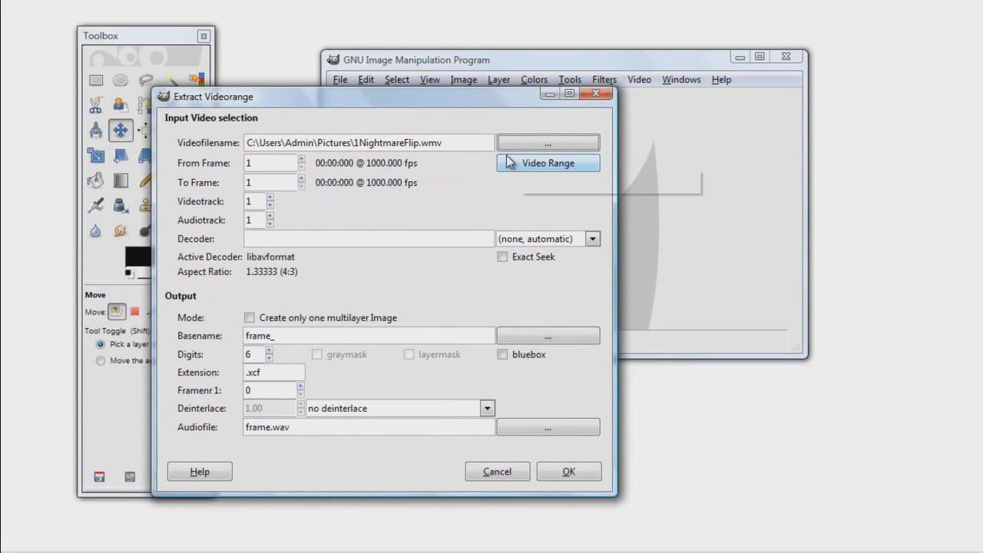
pyautogui.click(508, 161)
# Preview the clip, then set the extraction range from frame 16 to frame 180
pyautogui.moveTo(555, 101); pyautogui.dragTo(462, 86)
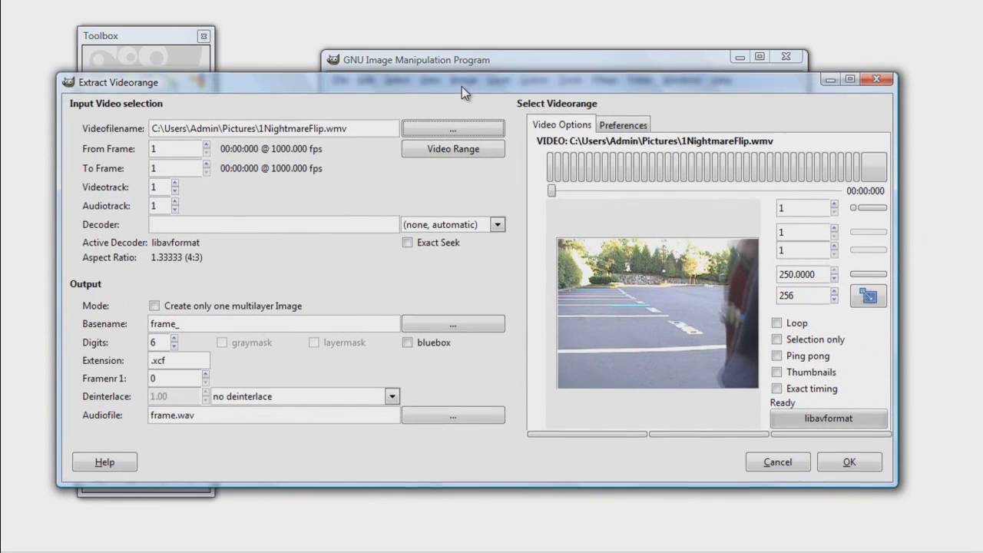
pyautogui.click(615, 435)
pyautogui.press('Return')
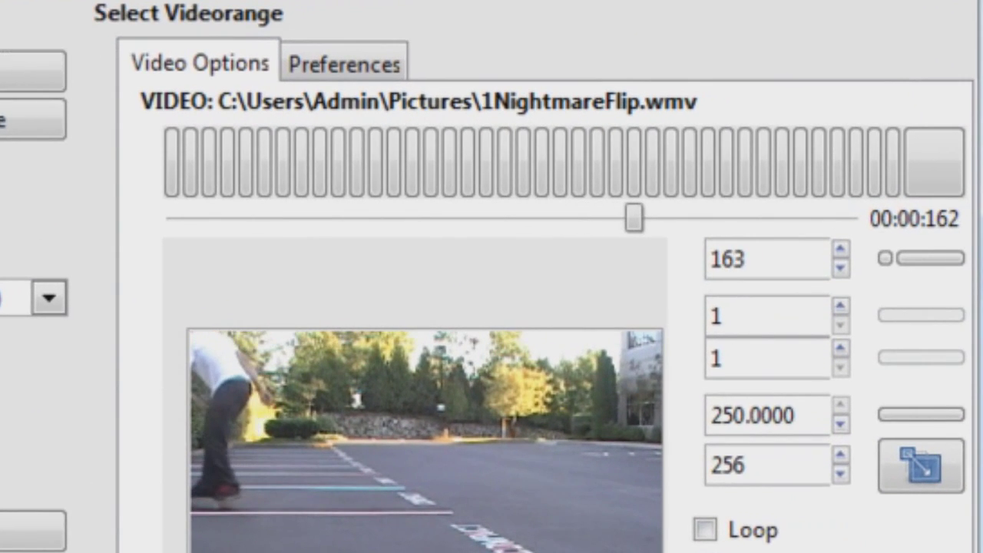
pyautogui.moveTo(634, 219); pyautogui.dragTo(257, 219)
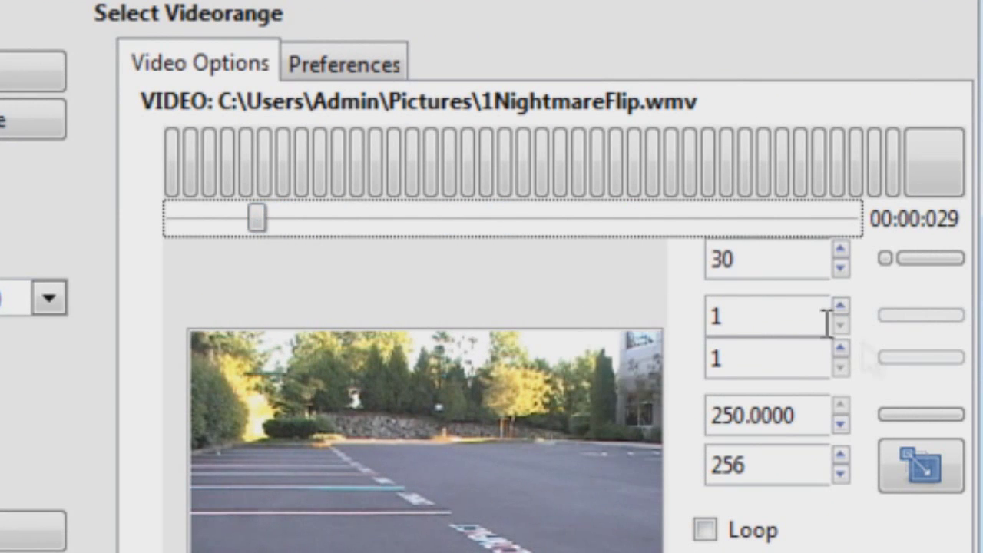
pyautogui.moveTo(768, 315); pyautogui.dragTo(680, 315)
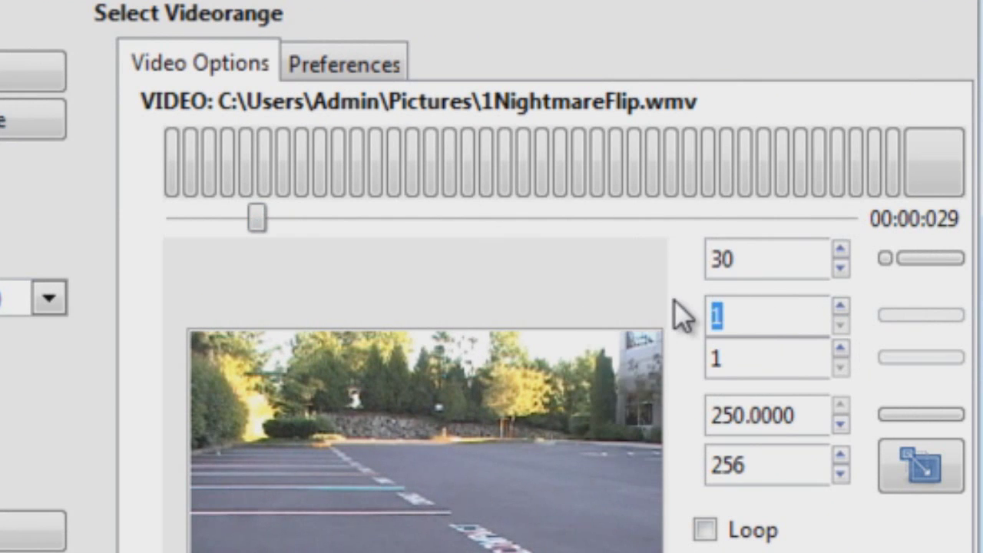
pyautogui.write('16')
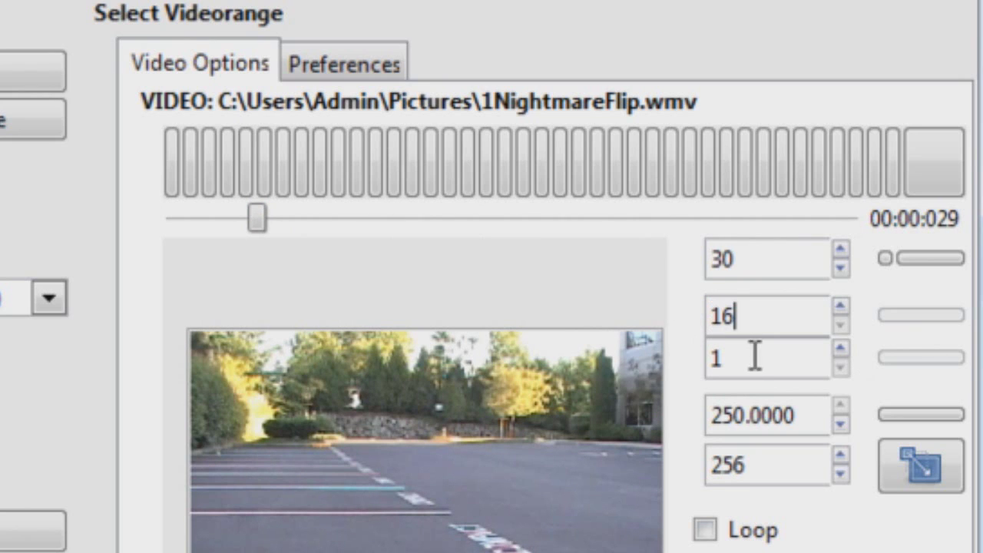
pyautogui.moveTo(752, 356); pyautogui.dragTo(688, 374)
pyautogui.write('180')
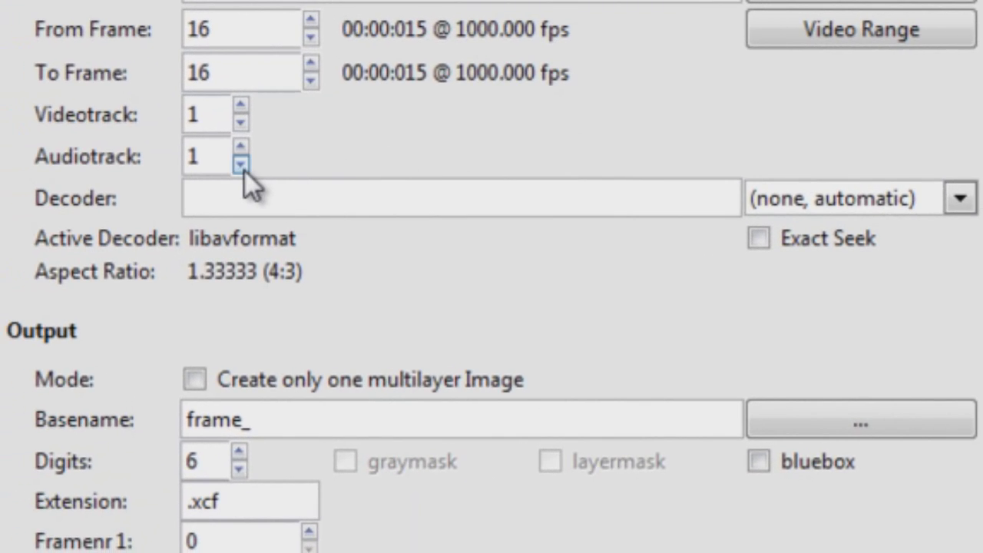
# Set audio track to 0, enable a single multilayer image, and start extraction
pyautogui.click(241, 165)
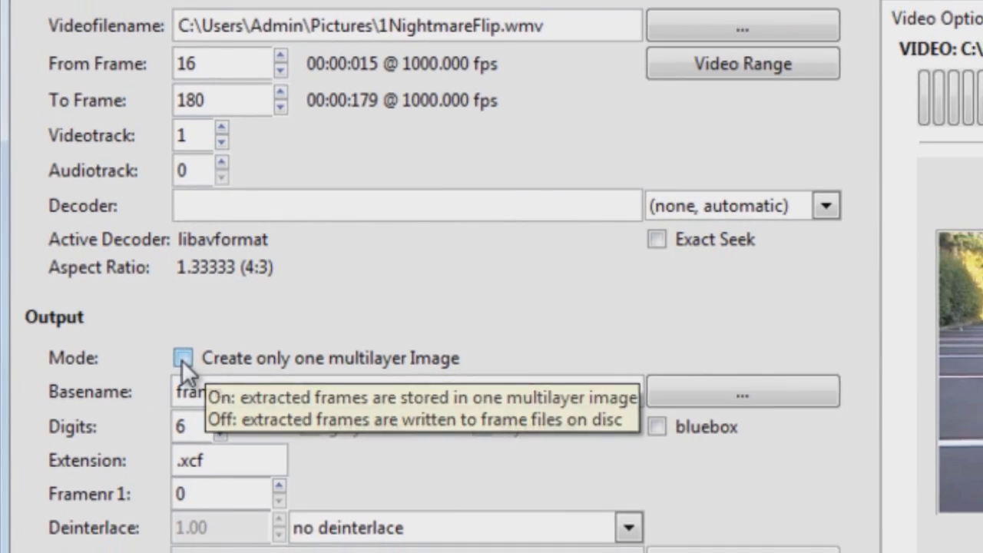
pyautogui.click(195, 379)
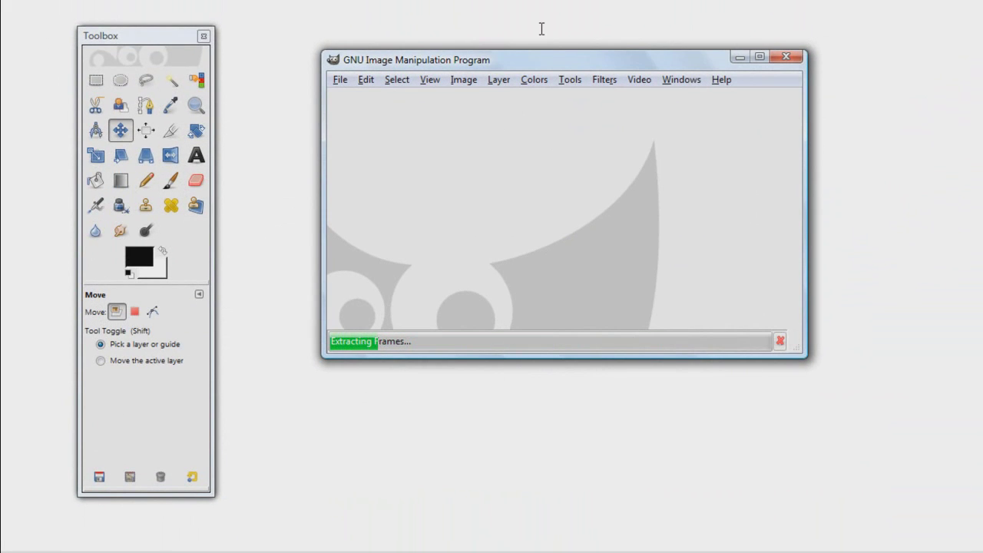
# Reposition the windows while the 640×480, 165-layer image finishes extracting
pyautogui.moveTo(539, 63); pyautogui.dragTo(500, 79)
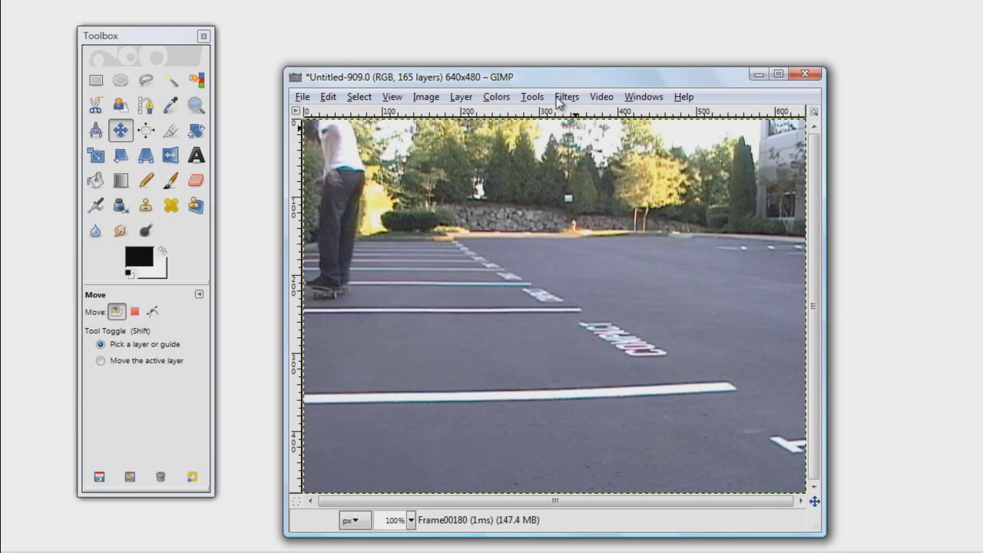
pyautogui.moveTo(557, 83); pyautogui.dragTo(529, 43)
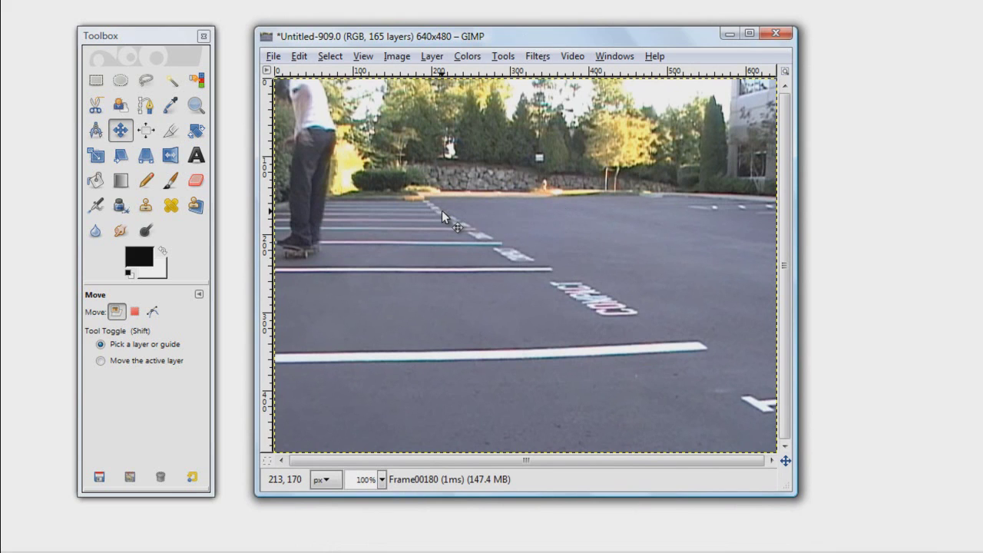
# Scale the image down to 163×123 pixels, about 25.47 percent
pyautogui.click(398, 57)
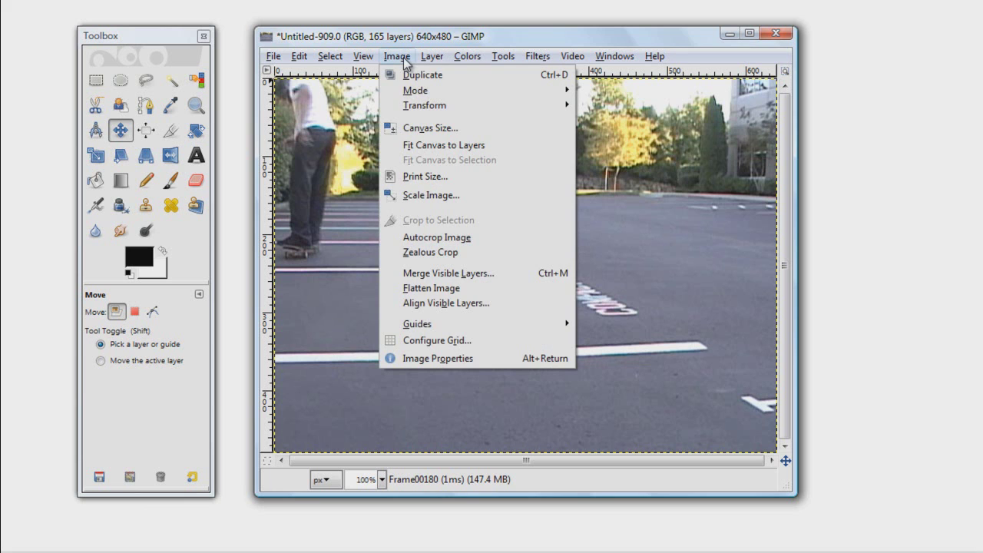
pyautogui.click(417, 192)
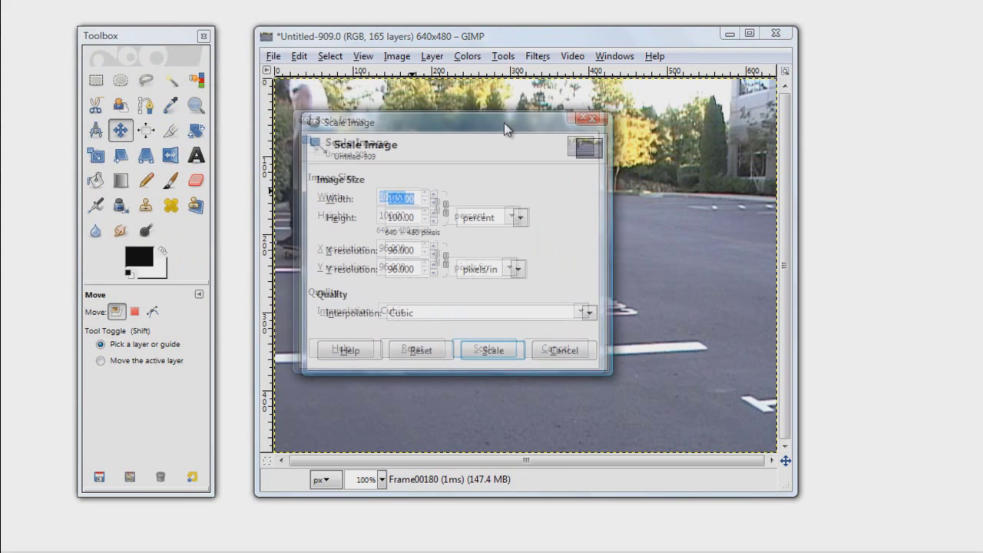
pyautogui.moveTo(435, 204); pyautogui.dragTo(434, 195)
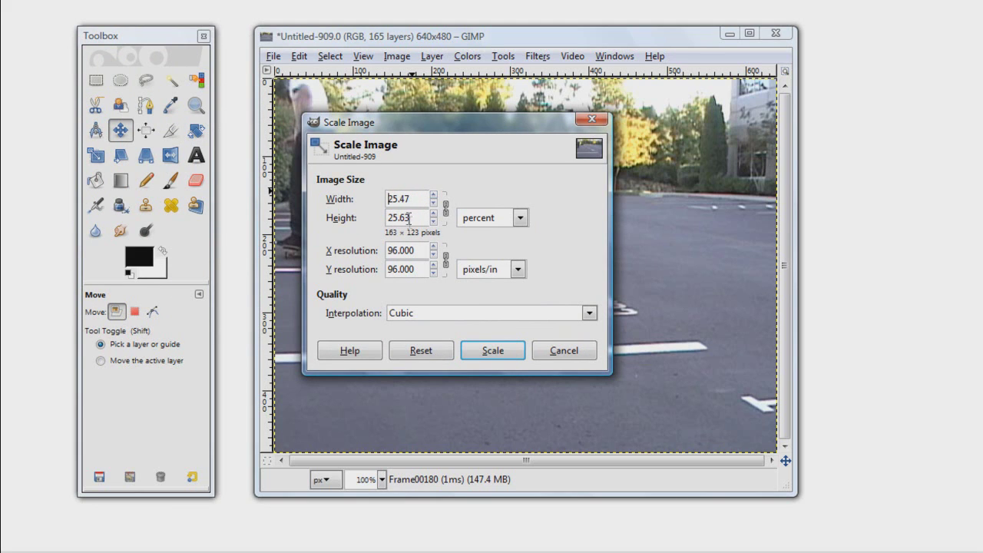
pyautogui.click(482, 352)
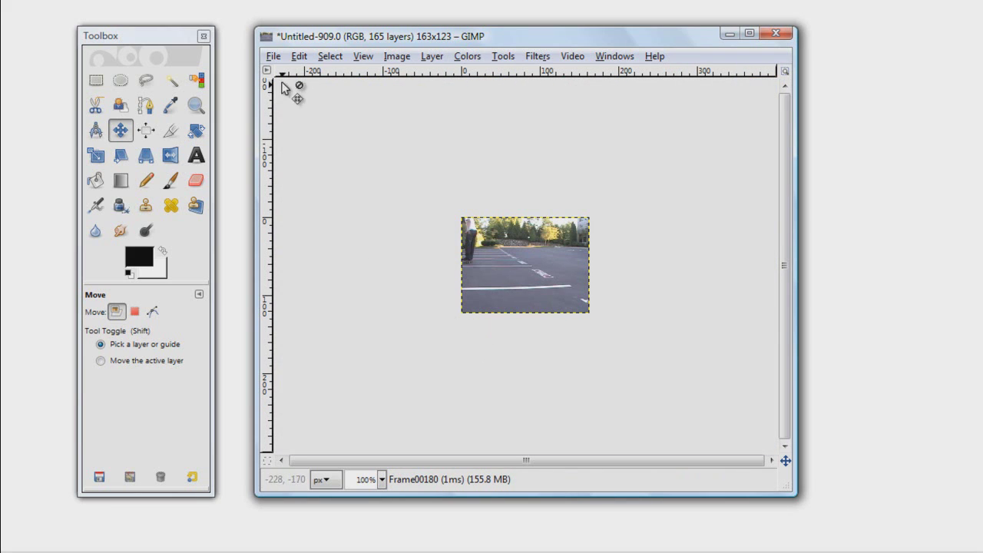
pyautogui.click(275, 59)
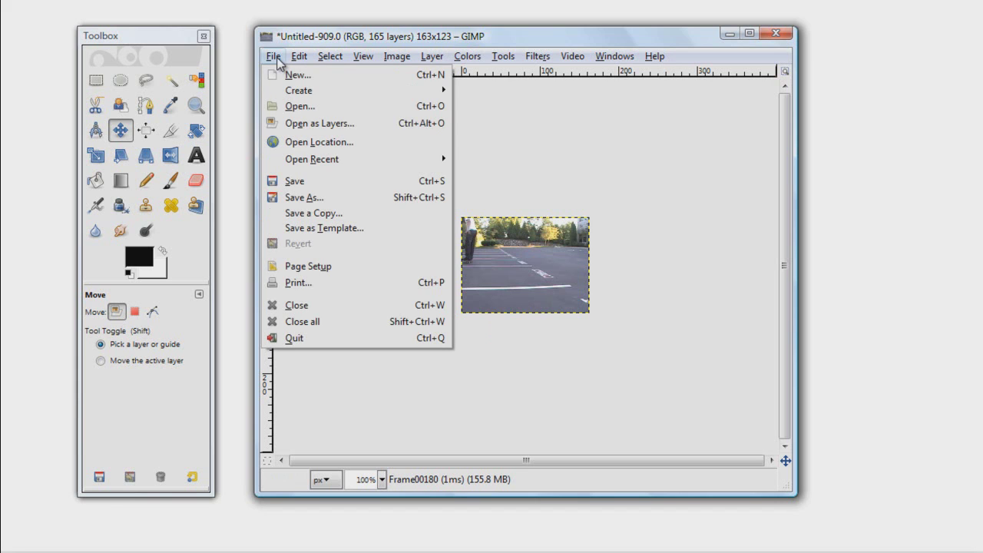
# Save the image as nightflip.gif, exporting its layers as an animation
pyautogui.click(315, 198)
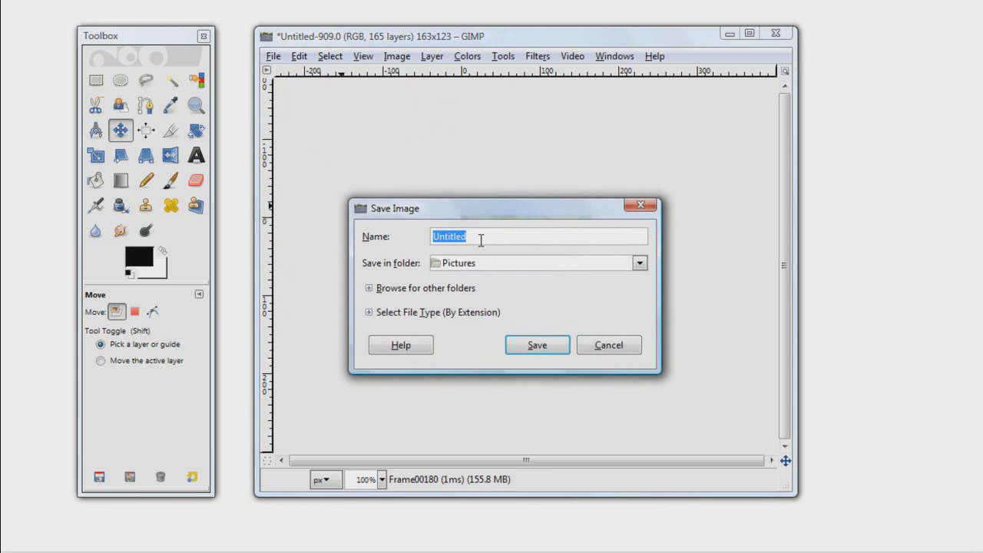
pyautogui.write('nightflip')
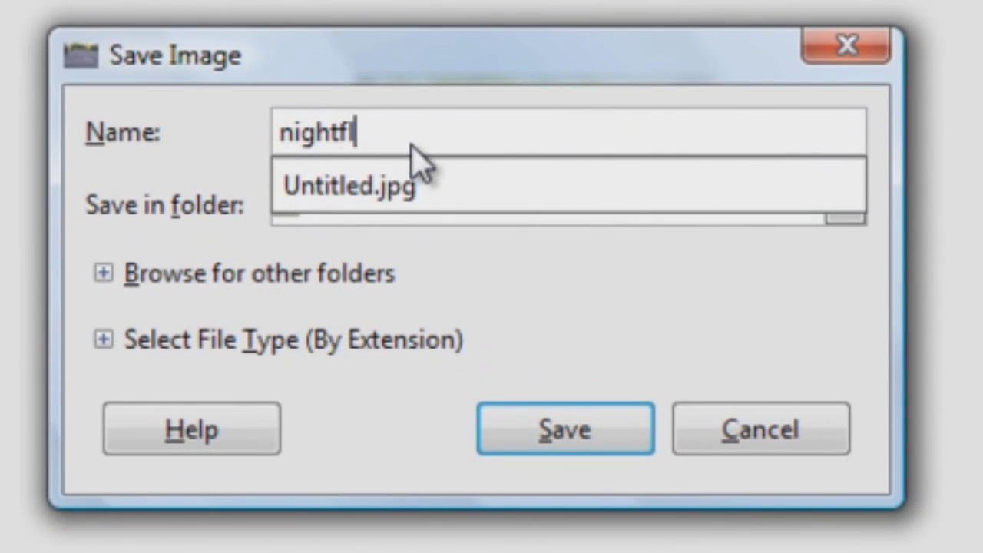
pyautogui.write('.gif')
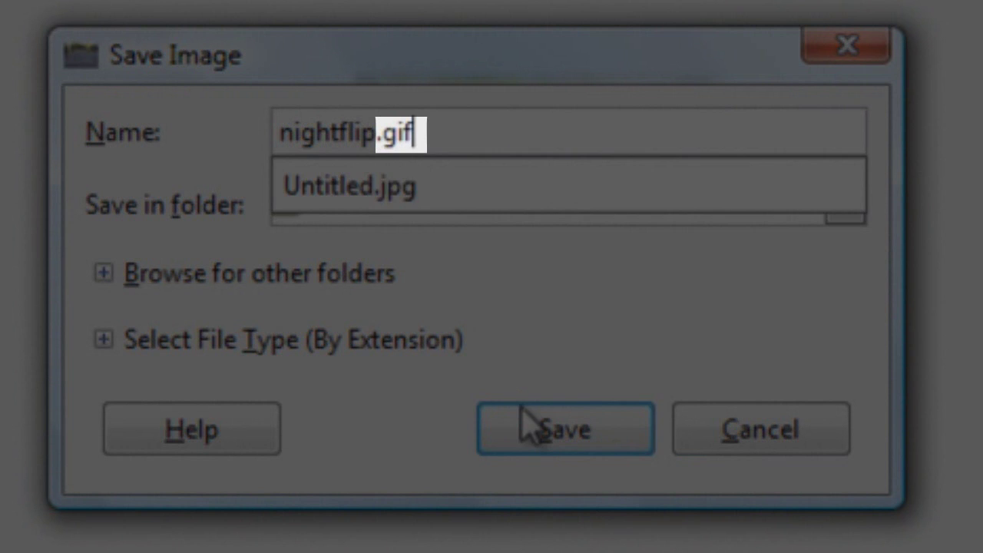
pyautogui.click(527, 449)
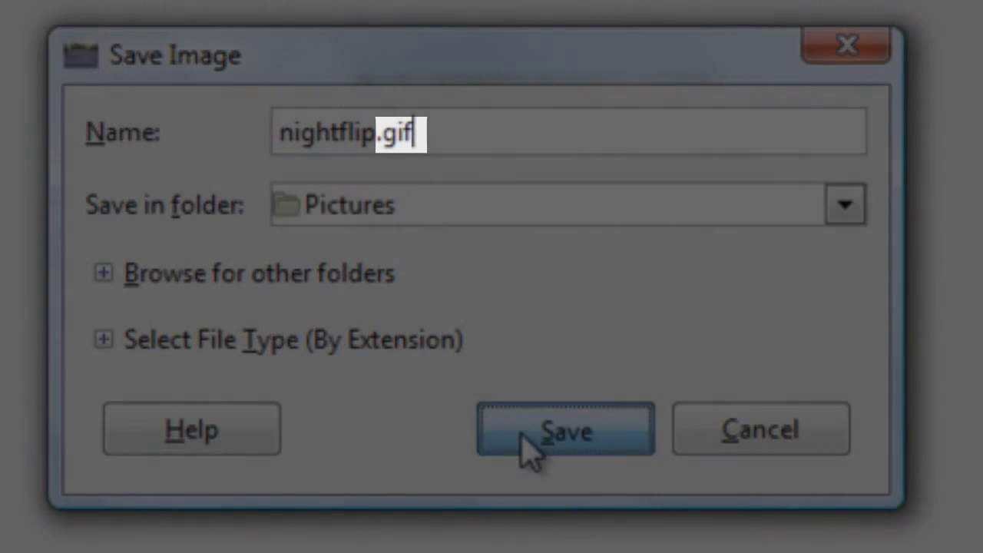
pyautogui.click(527, 449)
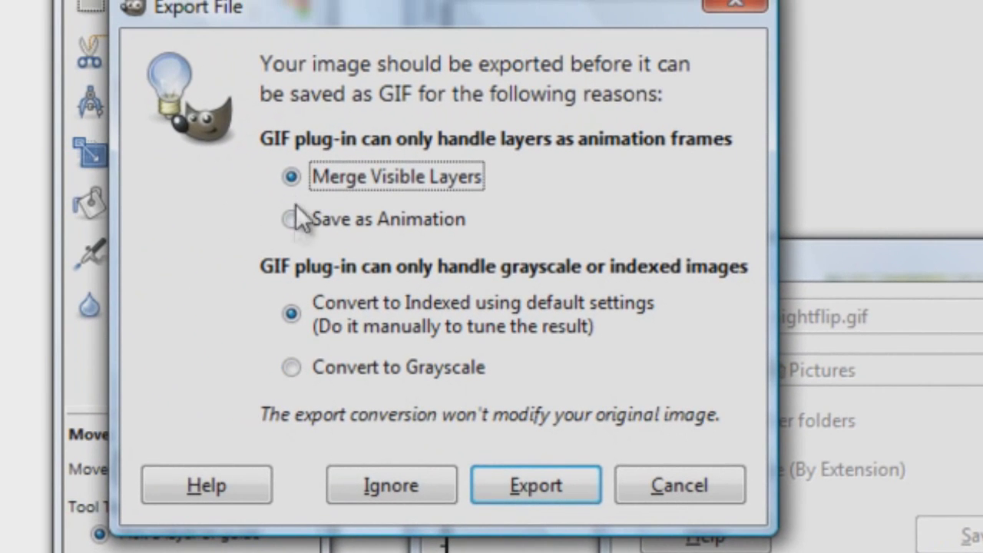
pyautogui.click(291, 228)
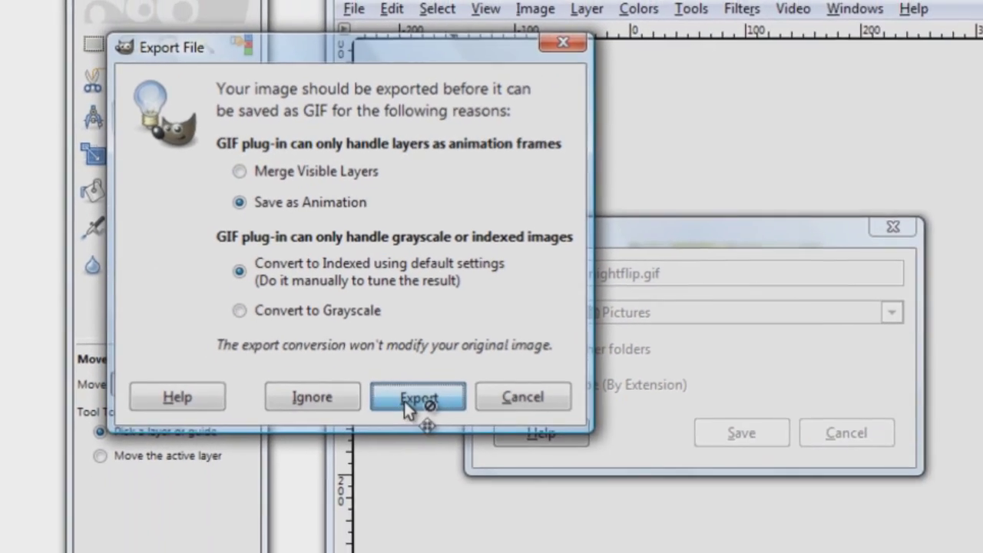
pyautogui.click(537, 490)
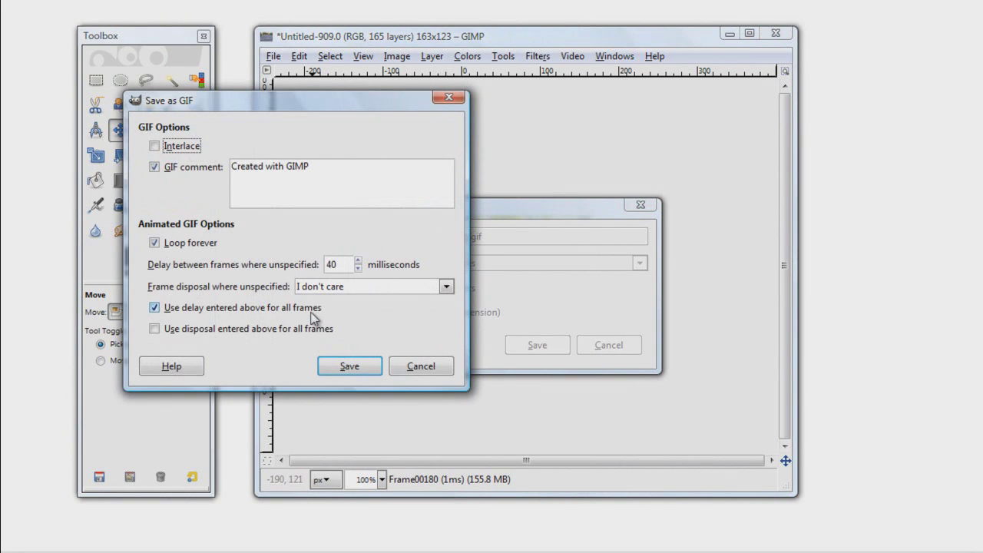
# Append a comma to the GIF comment and save, looping forever with 40 ms delay
pyautogui.moveTo(231, 106); pyautogui.dragTo(420, 152)
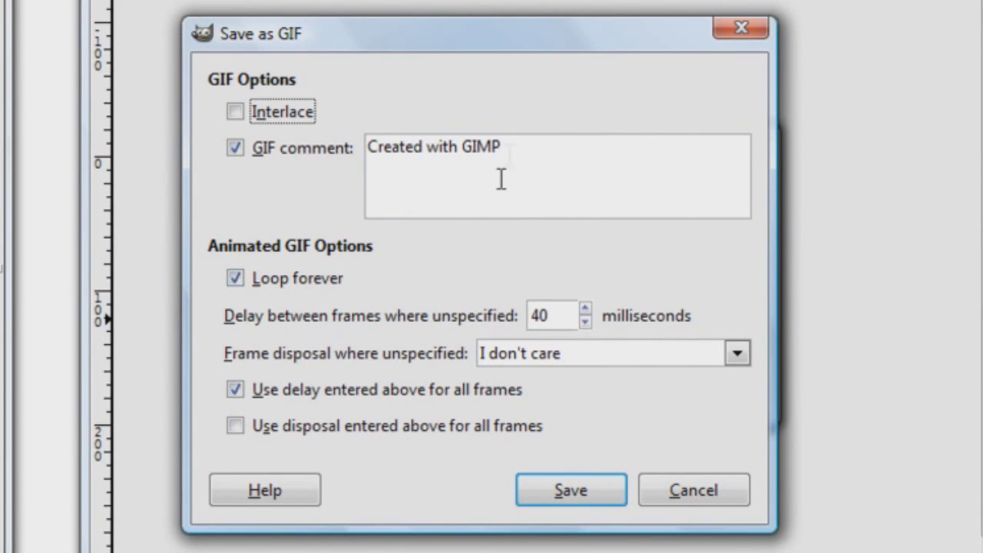
pyautogui.click(510, 147)
pyautogui.write(', biyatch.')
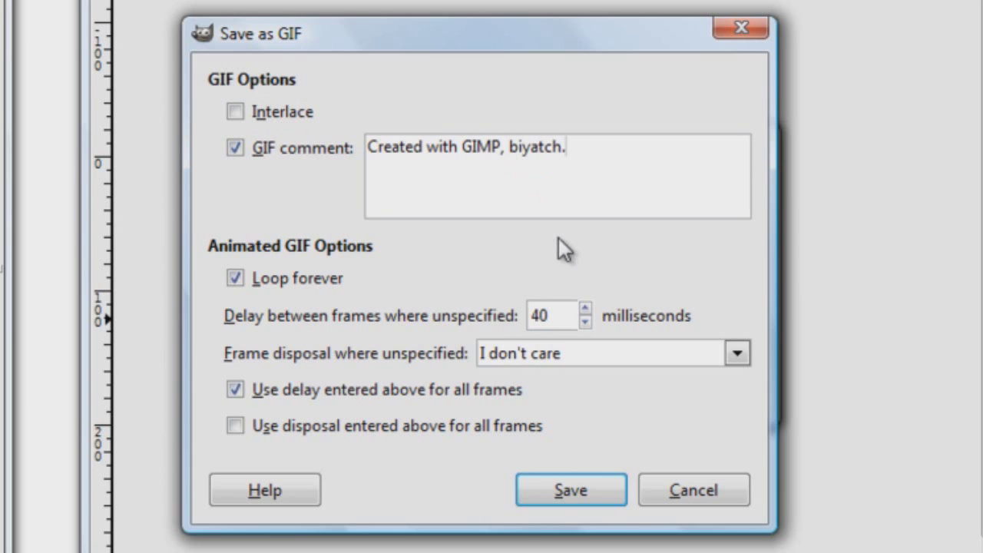
pyautogui.click(538, 496)
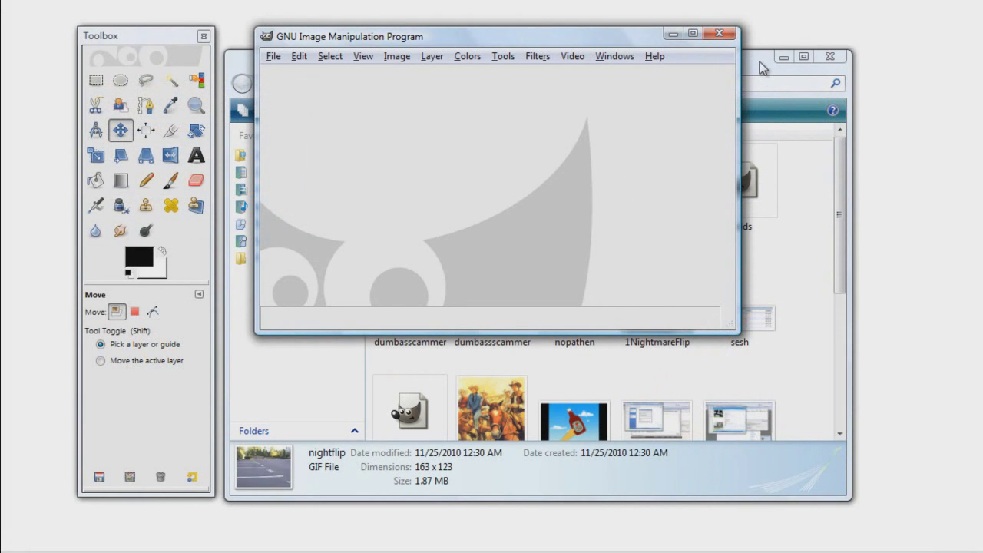
# Move the Pictures folder aside and drag nightflip.gif onto GIMP to open it
pyautogui.moveTo(762, 67); pyautogui.dragTo(810, 164)
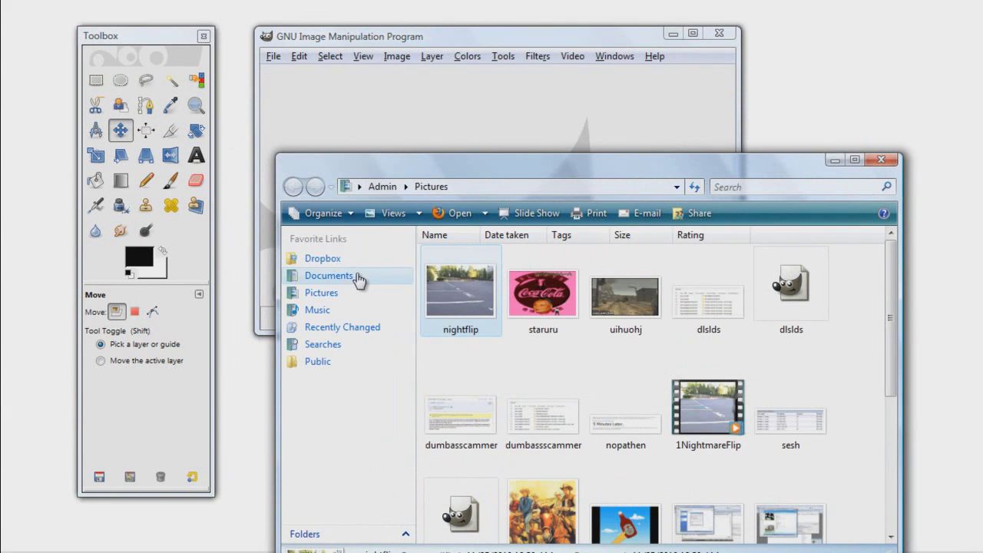
pyautogui.moveTo(443, 283); pyautogui.dragTo(454, 133)
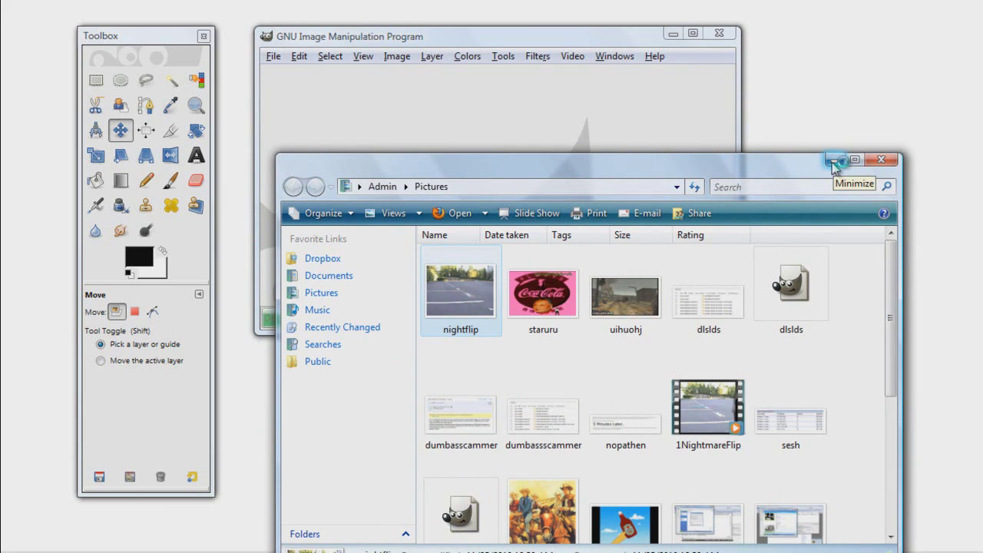
# Minimize Explorer to reveal nightflip.gif loaded in GIMP with 165 layers at 163×123
pyautogui.click(832, 161)
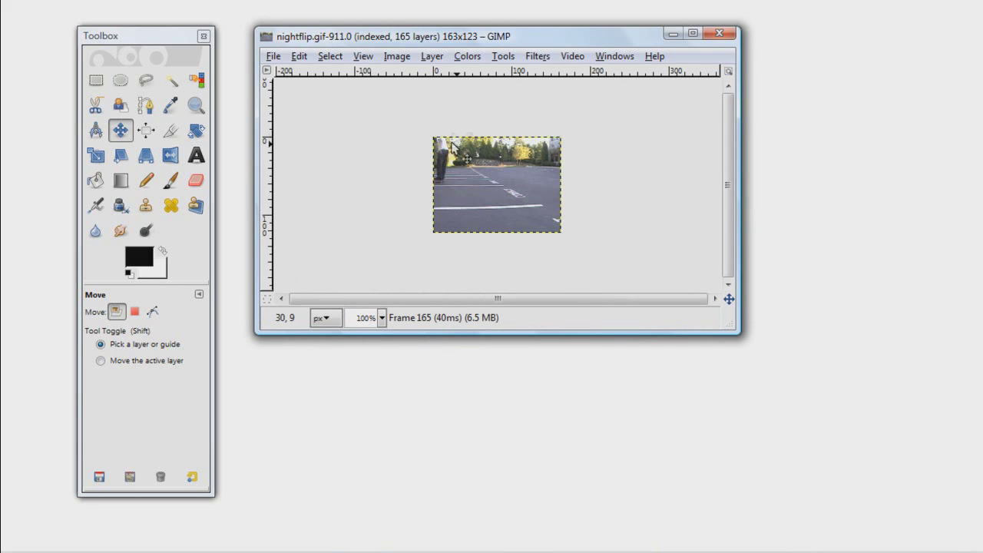
# Split nightflip.gif into numbered frame files with Video > Split Image to Frames
pyautogui.click(570, 57)
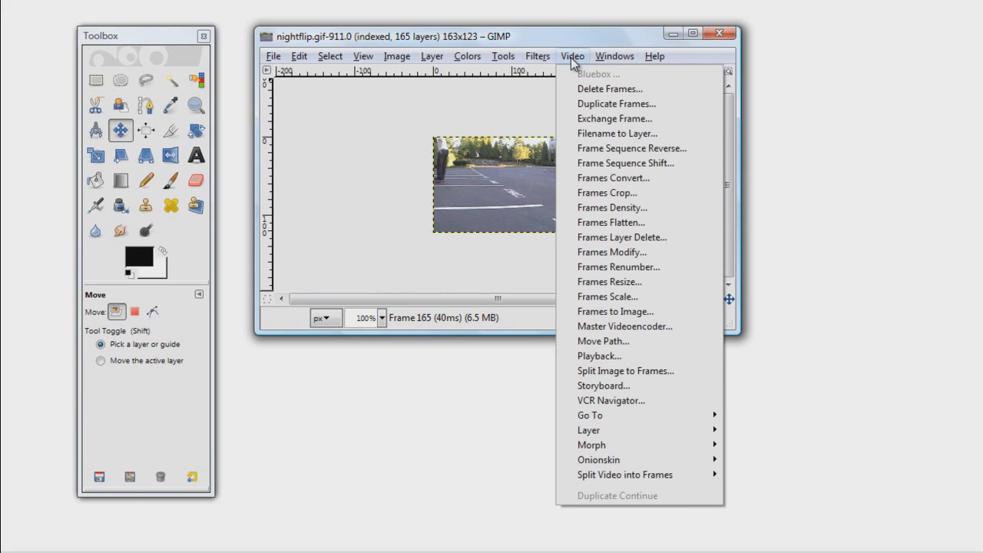
pyautogui.click(624, 374)
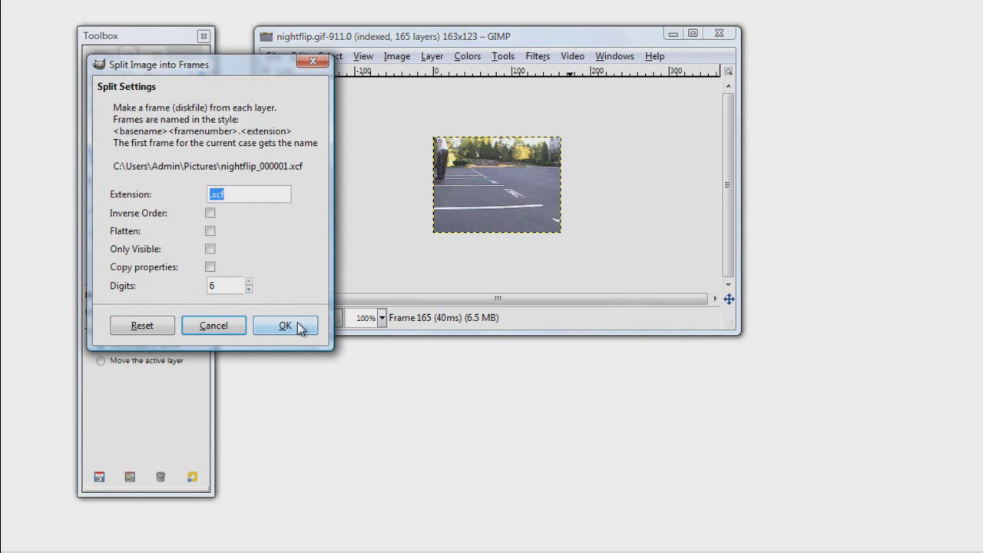
pyautogui.click(298, 326)
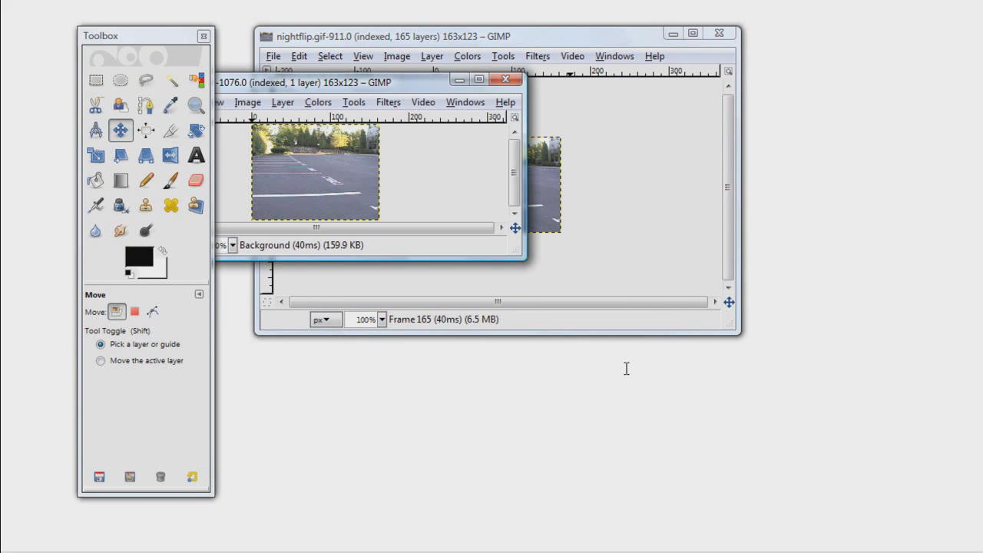
# Close nightflip_000001.xcf without saving, then close the nightflip GIF image
pyautogui.moveTo(364, 84); pyautogui.dragTo(535, 107)
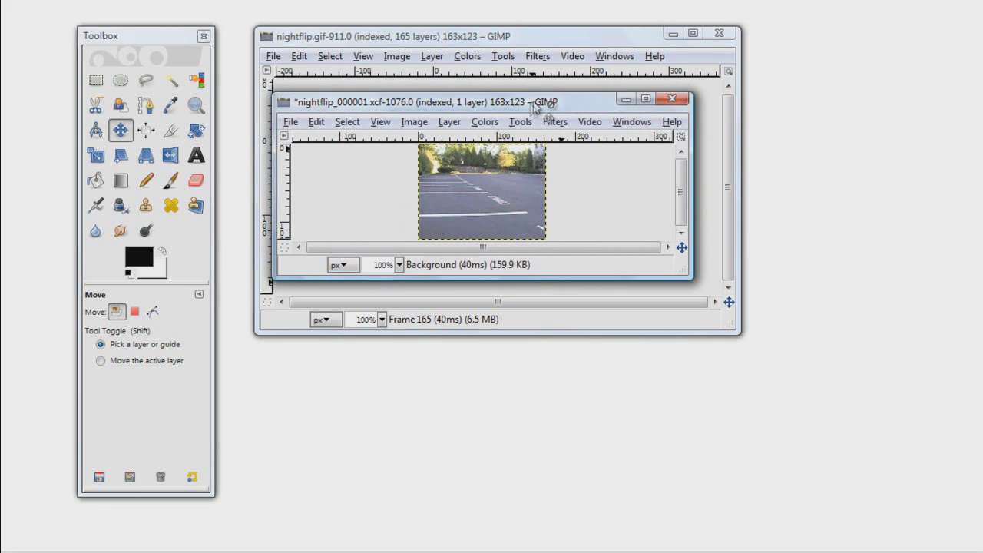
pyautogui.click(672, 98)
pyautogui.click(504, 258)
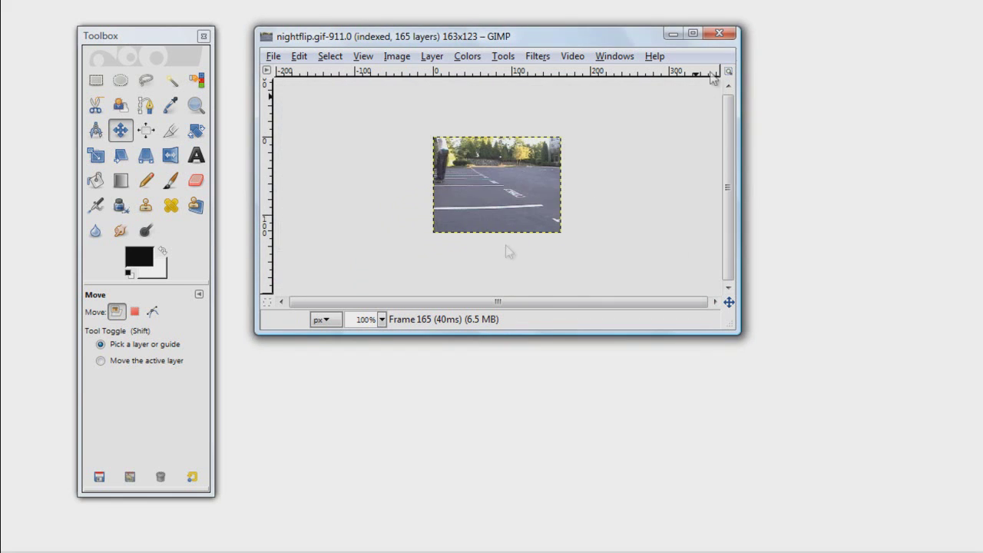
pyautogui.click(718, 33)
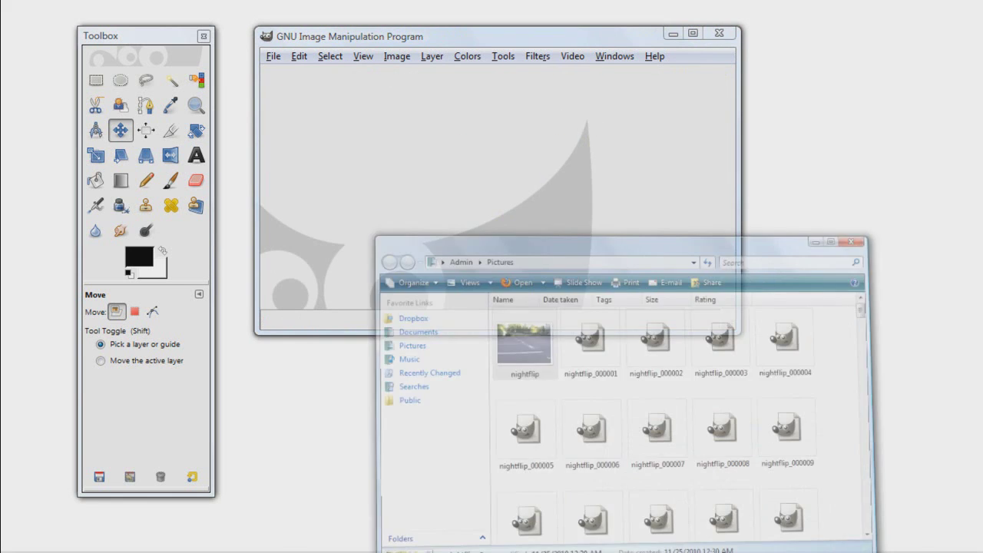
# Delete frame files nightflip_000002, 000004 and 000006 from Pictures
pyautogui.moveTo(640, 152); pyautogui.dragTo(593, 38)
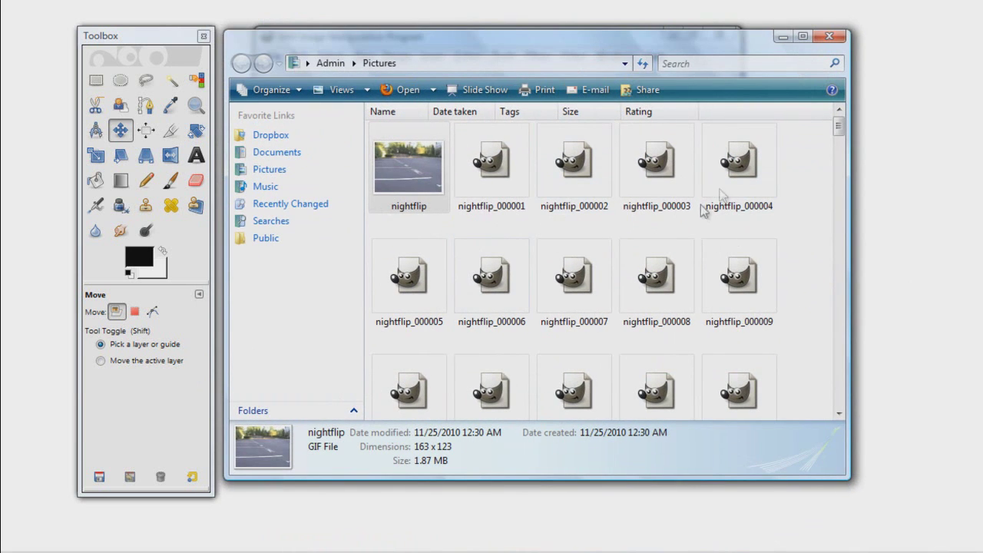
pyautogui.moveTo(840, 137)
pyautogui.mouseDown()
pyautogui.moveTo(842, 174)
pyautogui.moveTo(840, 127)
pyautogui.mouseUp()
pyautogui.click(516, 178)
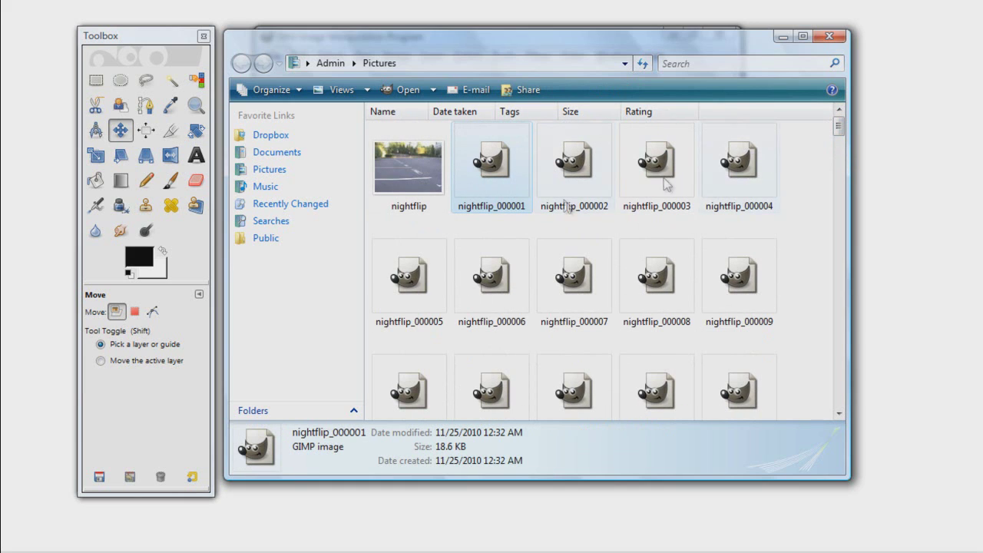
pyautogui.click(601, 183)
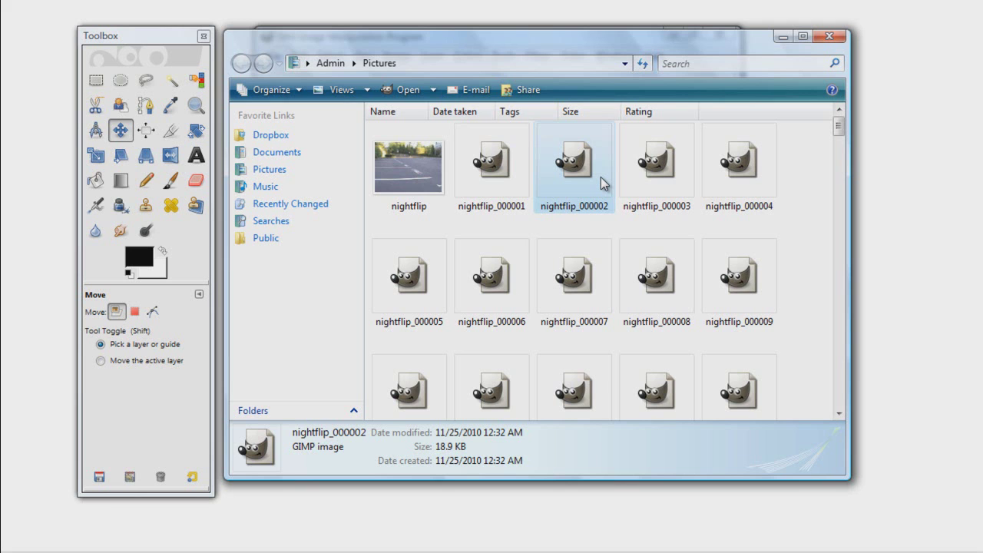
pyautogui.press('Delete')
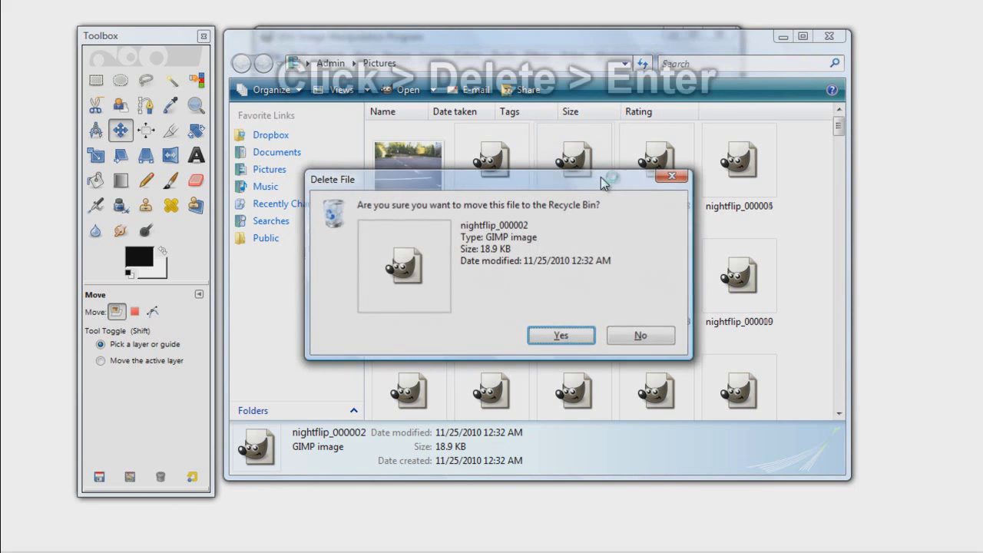
pyautogui.press('Return')
pyautogui.click(642, 183)
pyautogui.press('Delete')
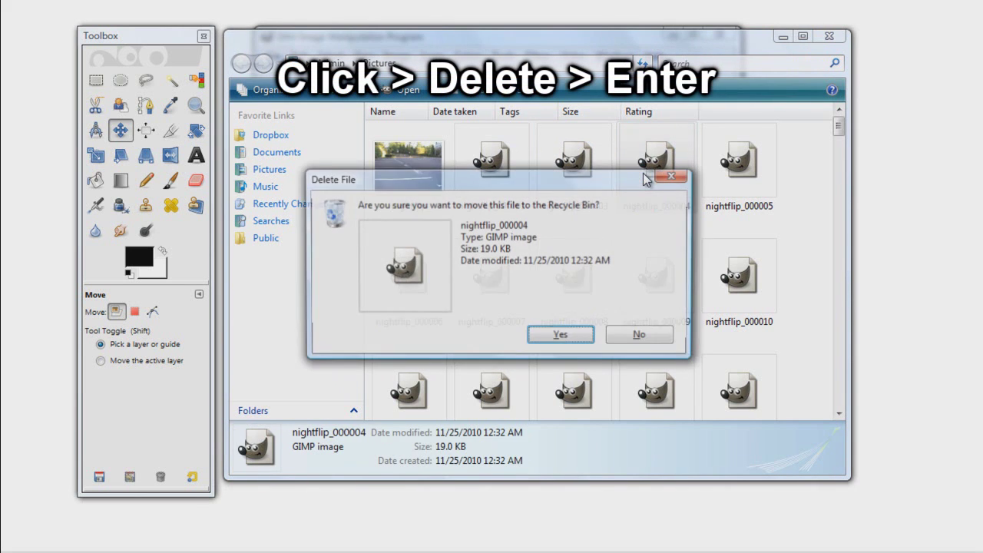
pyautogui.press('Return')
pyautogui.click(711, 178)
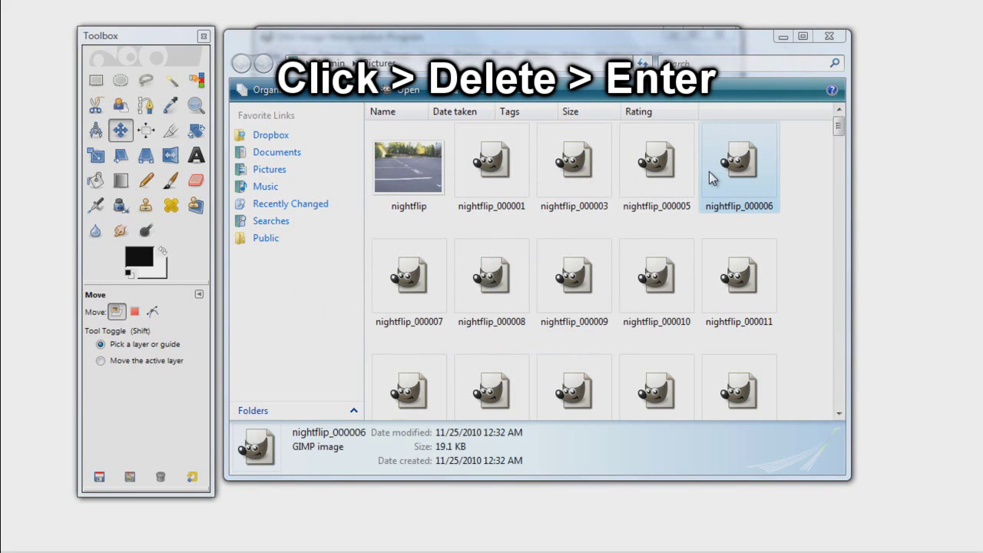
pyautogui.press('Delete')
pyautogui.press('Return')
# Delete frame files nightflip_000008, 000010, 000012 and 000014 to the Recycle Bin
pyautogui.click(407, 283)
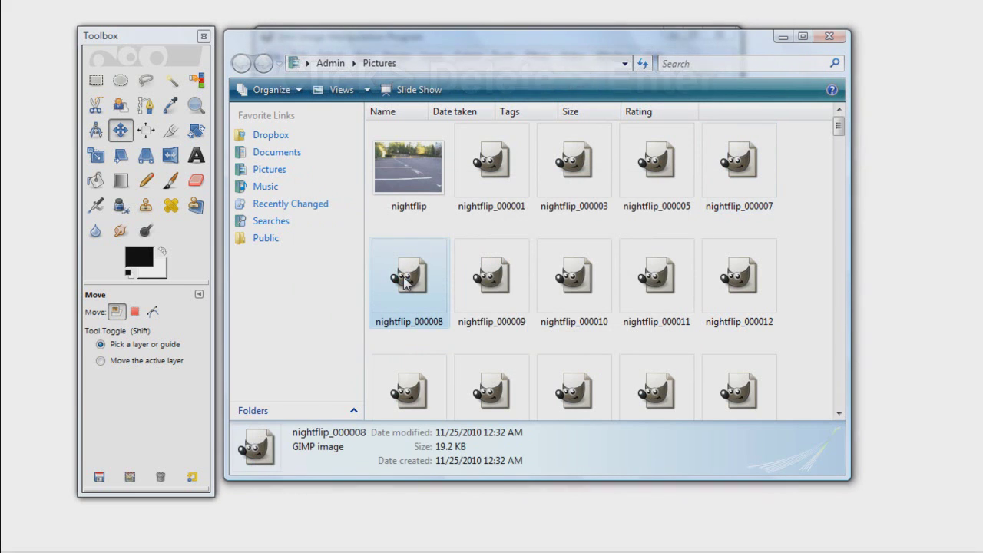
pyautogui.press('Delete')
pyautogui.press('Return')
pyautogui.click(476, 284)
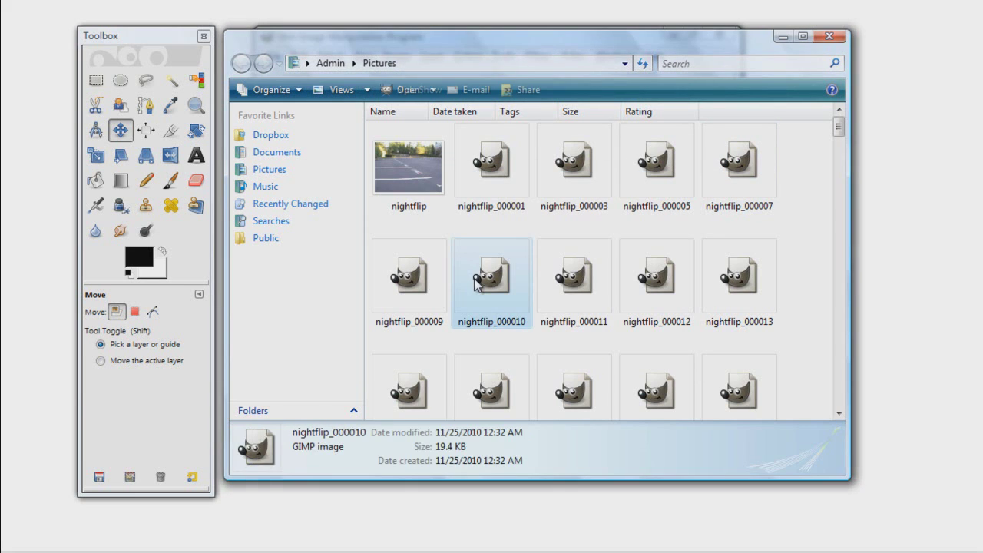
pyautogui.press('Delete')
pyautogui.press('Return')
pyautogui.click(577, 296)
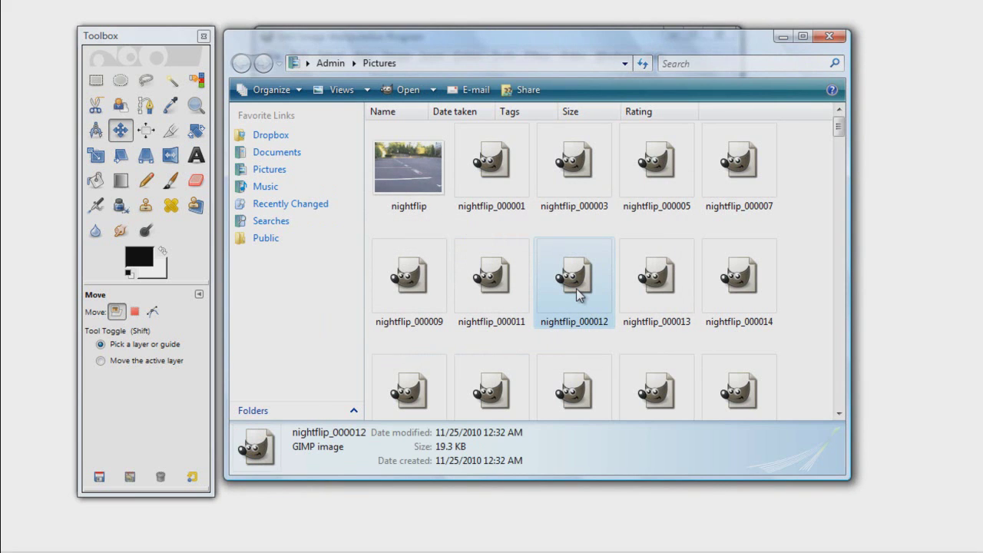
pyautogui.press('Delete')
pyautogui.press('Return')
pyautogui.click(653, 285)
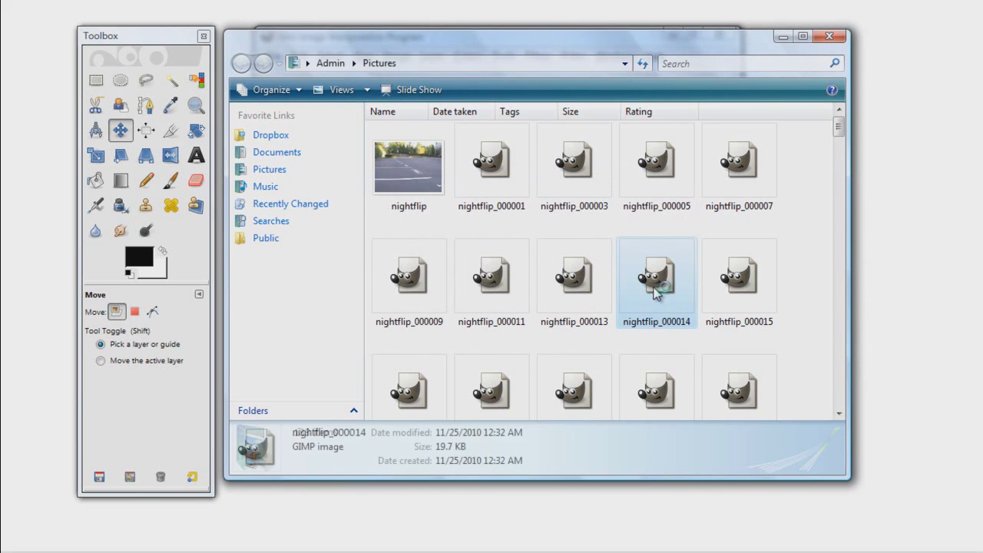
pyautogui.press('Delete')
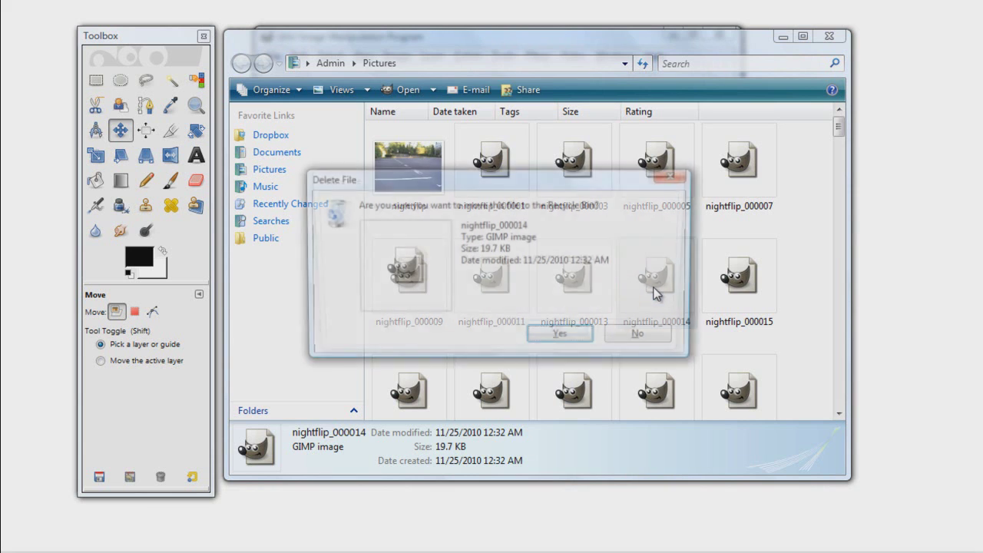
pyautogui.press('Return')
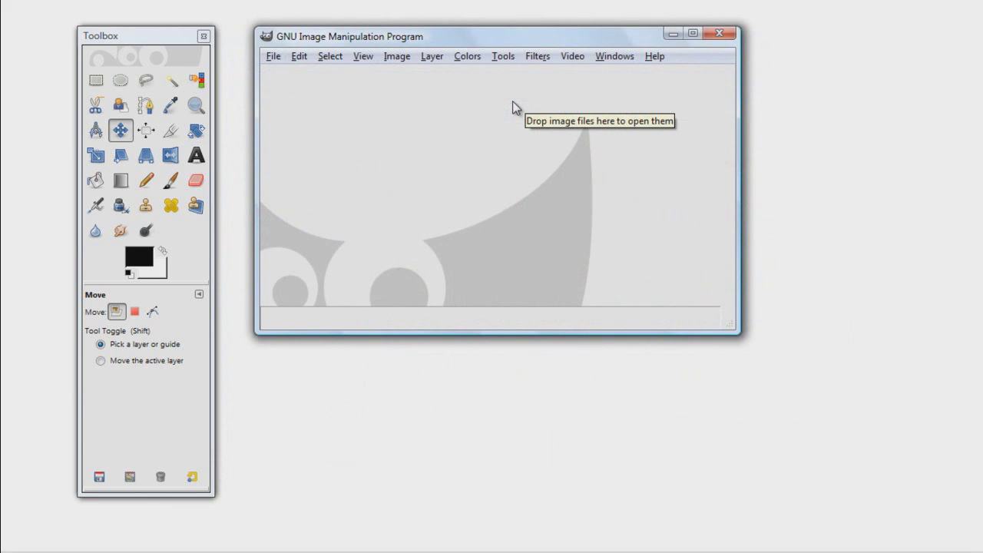
# Open the remaining nightflip_000001–000164 frame files as layers, giving an 85-layer 163×123 image
pyautogui.click(273, 58)
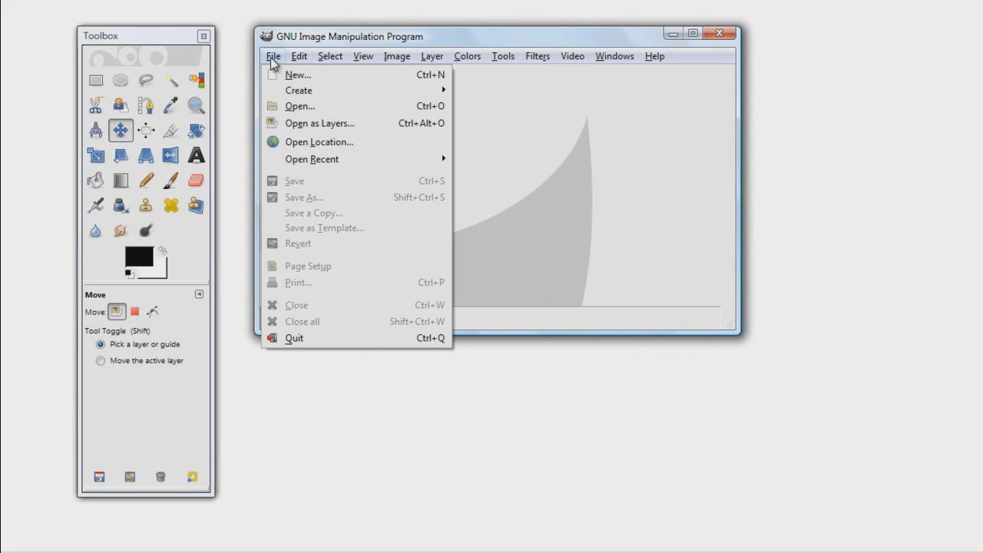
pyautogui.click(299, 128)
pyautogui.moveTo(717, 144); pyautogui.dragTo(717, 177)
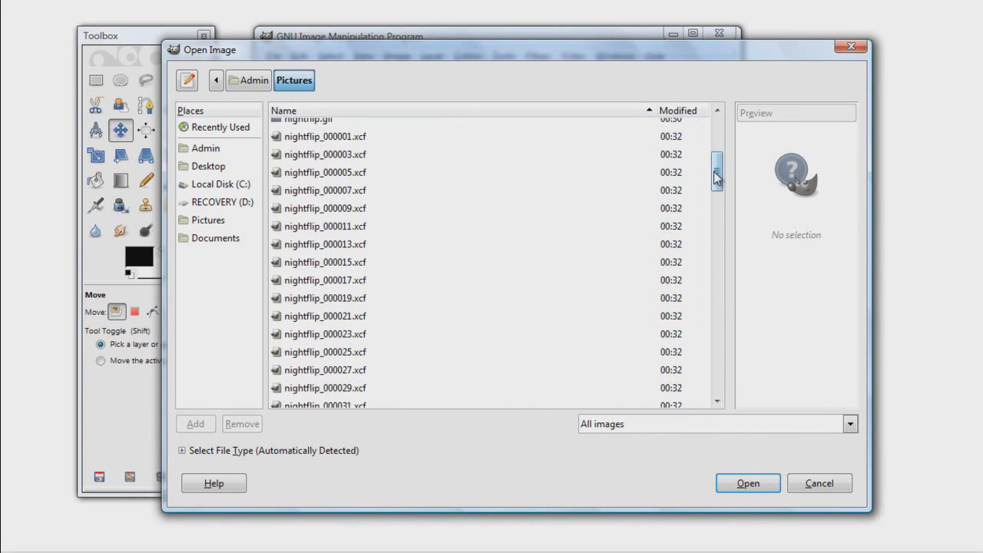
pyautogui.moveTo(344, 136); pyautogui.dragTo(301, 262)
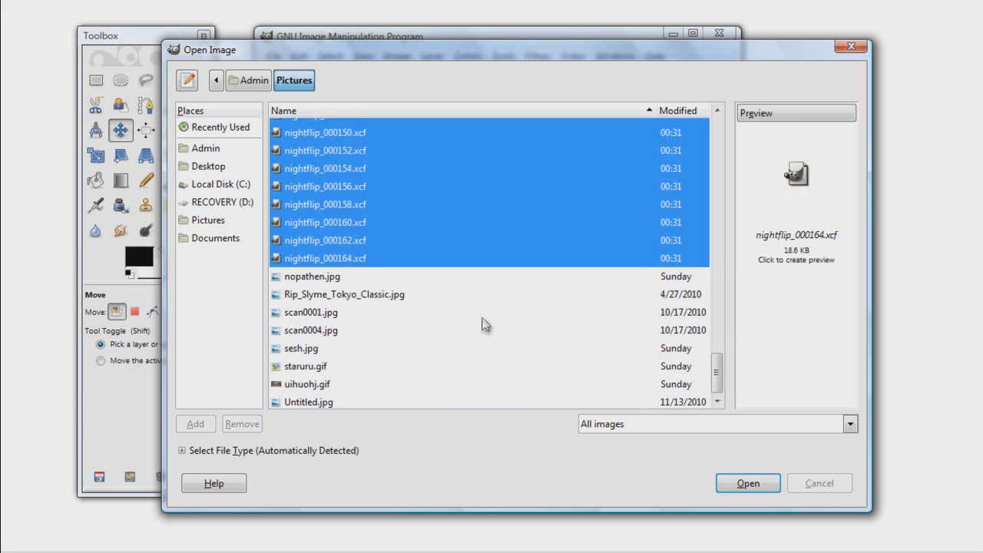
pyautogui.click(728, 485)
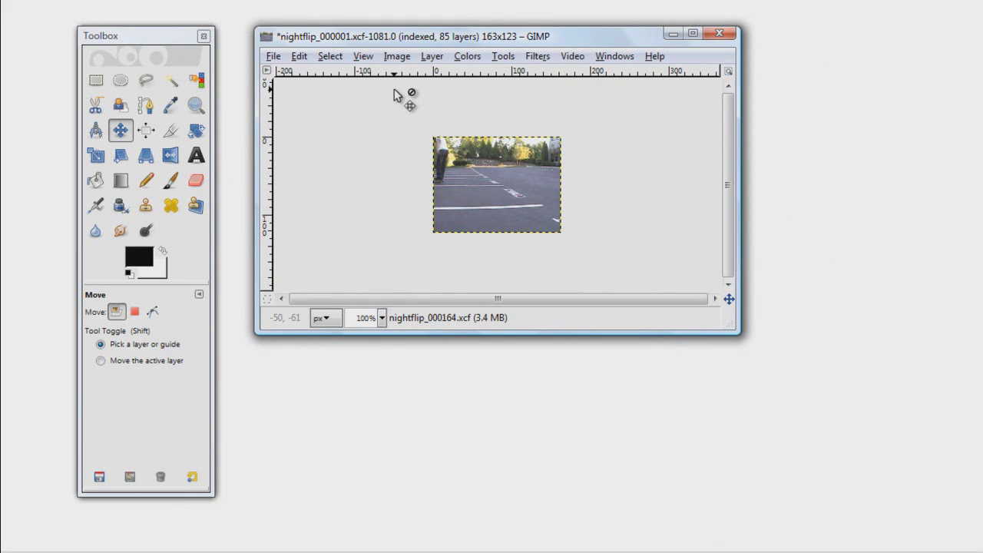
# Save the image as nightflip_000001.gif, keeping the layers as animation frames
pyautogui.click(274, 57)
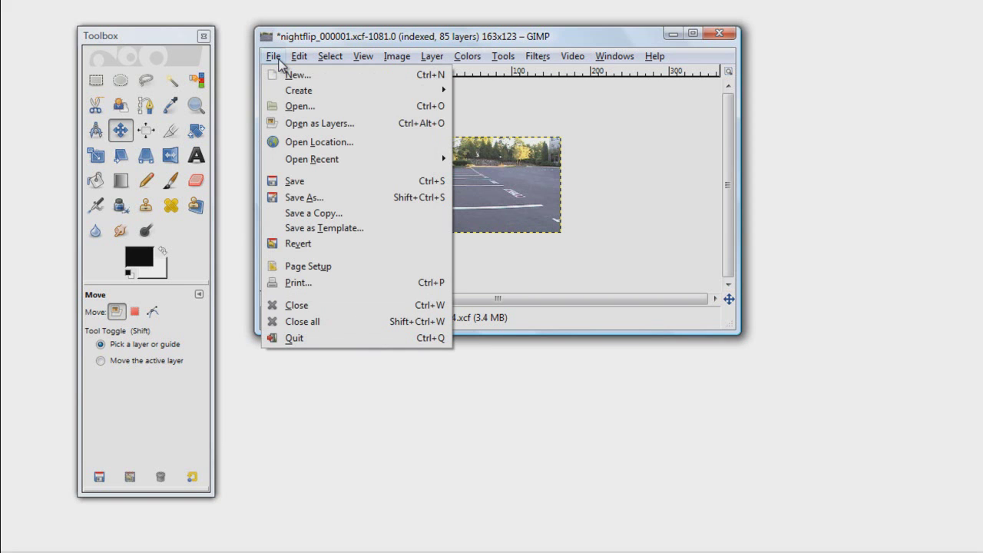
pyautogui.click(347, 201)
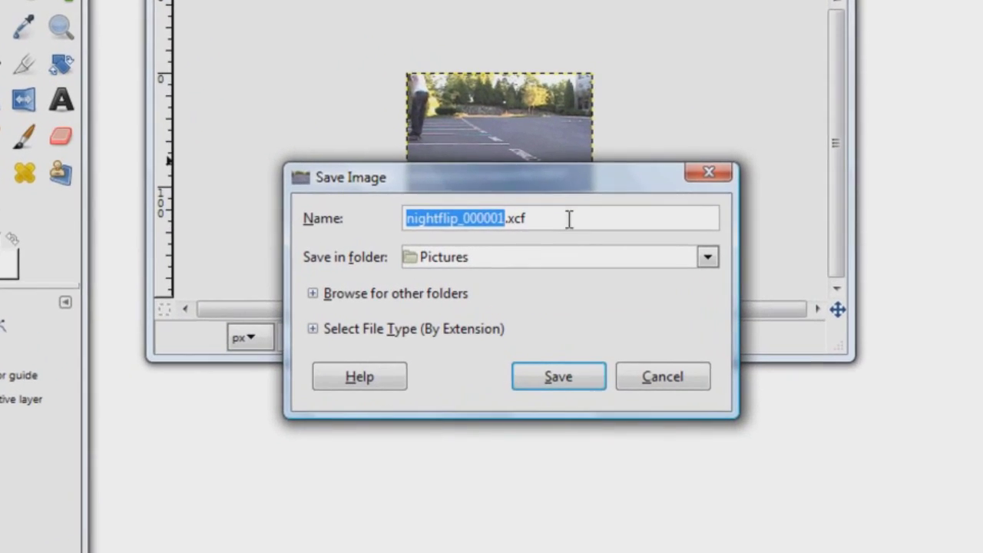
pyautogui.moveTo(548, 233); pyautogui.dragTo(504, 237)
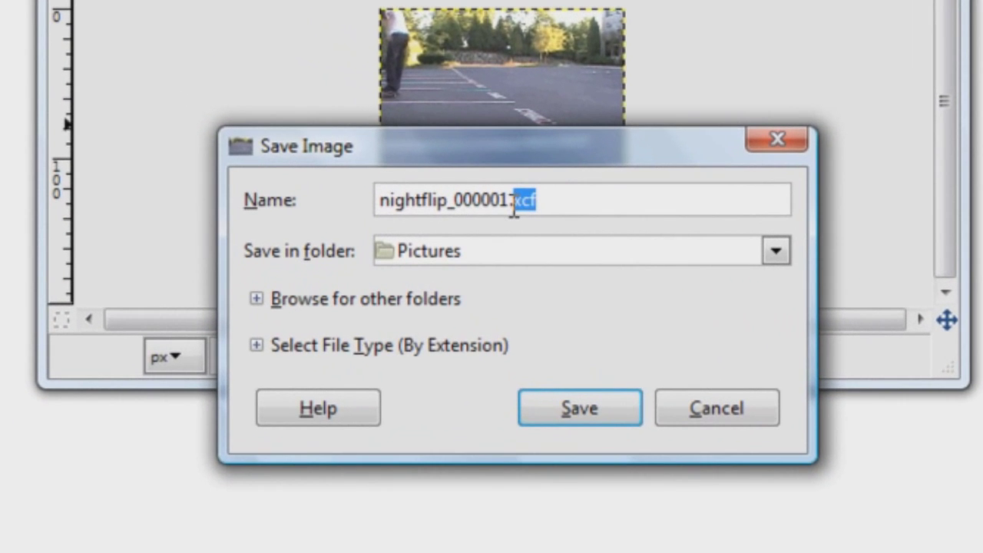
pyautogui.write('gi')
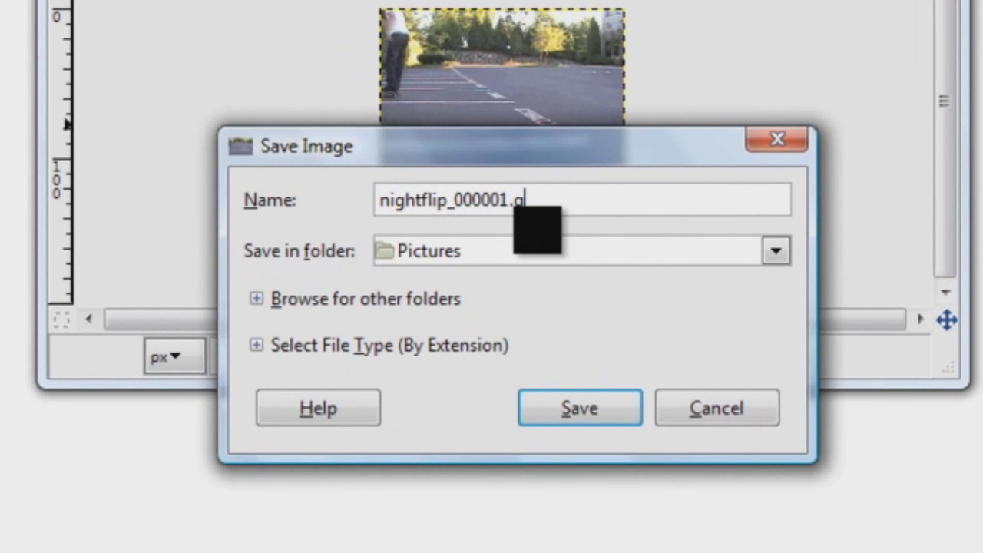
pyautogui.write('f')
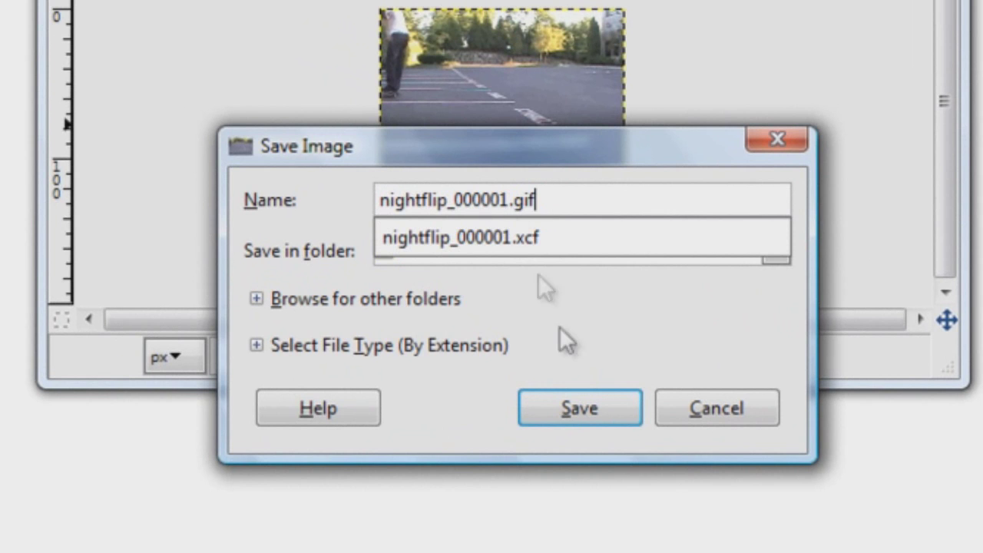
pyautogui.click(554, 392)
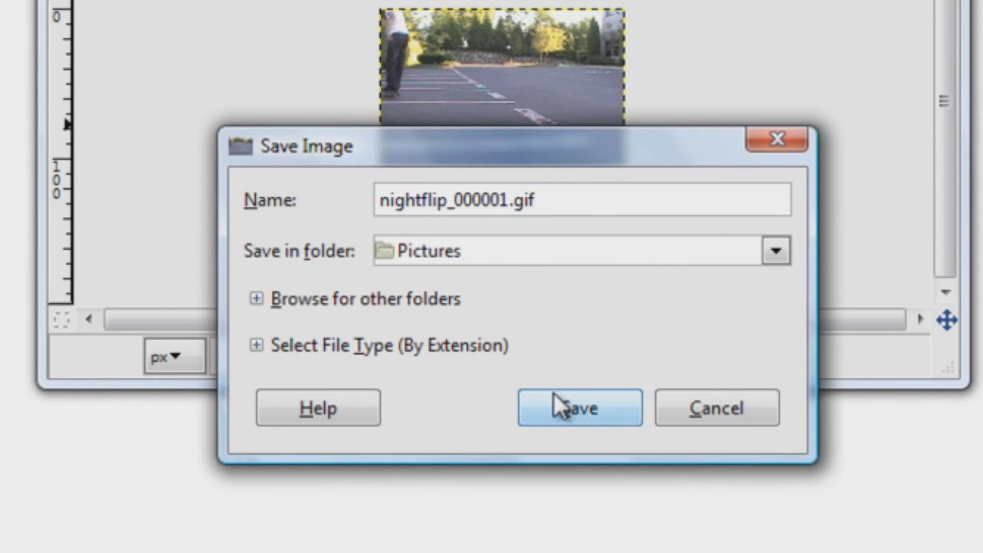
pyautogui.click(553, 393)
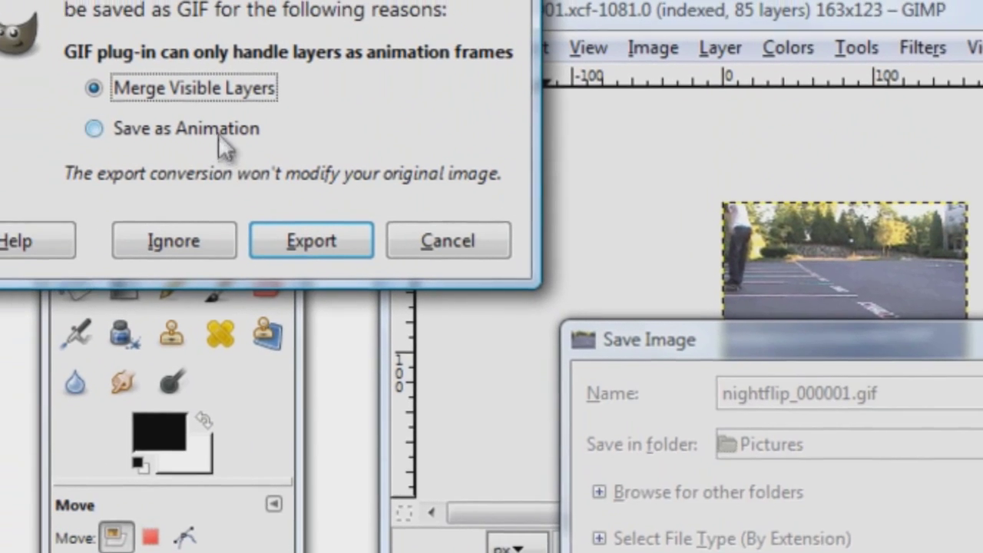
pyautogui.click(275, 178)
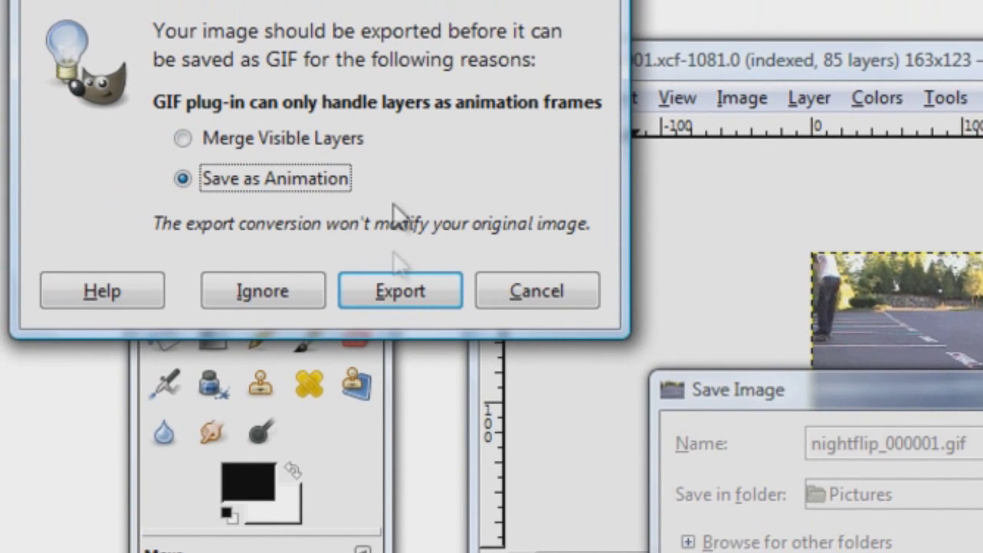
pyautogui.click(408, 280)
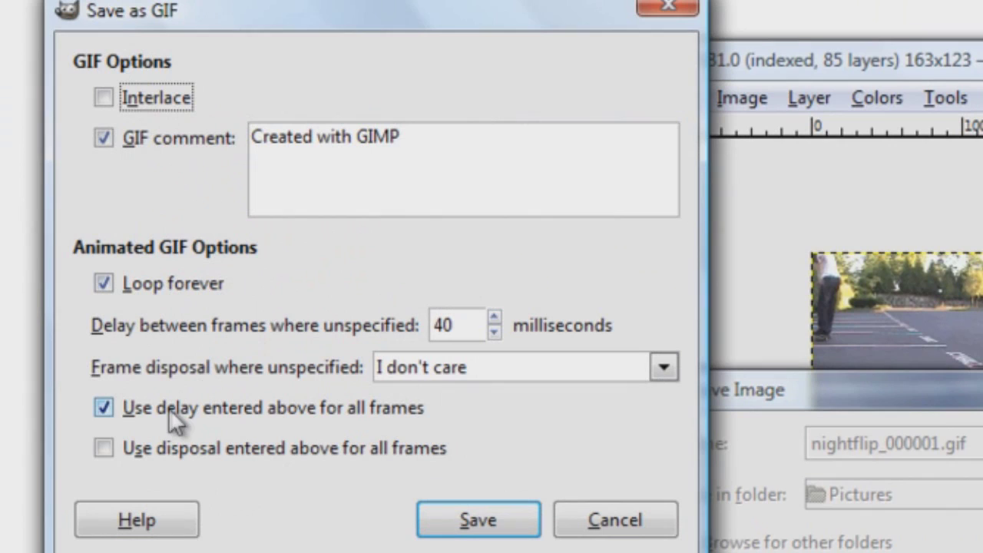
# Change the GIF frame delay from 40 to 10 ms and export the animation
pyautogui.moveTo(469, 326); pyautogui.dragTo(412, 327)
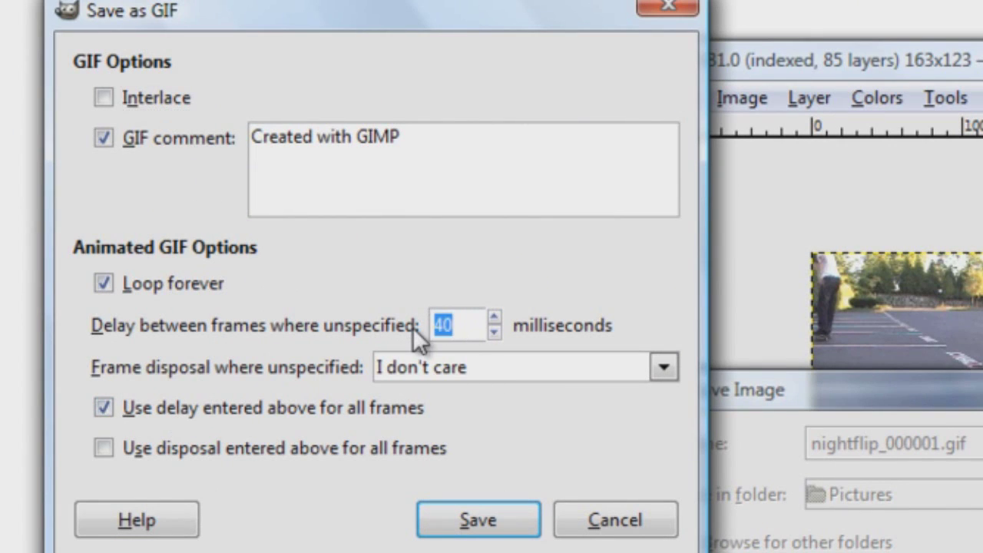
pyautogui.write('10')
pyautogui.click(498, 513)
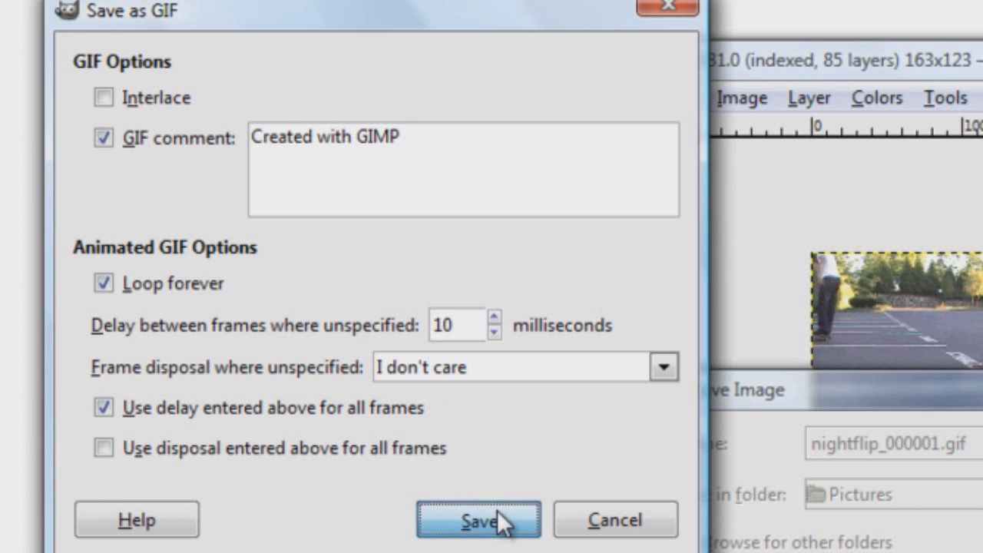